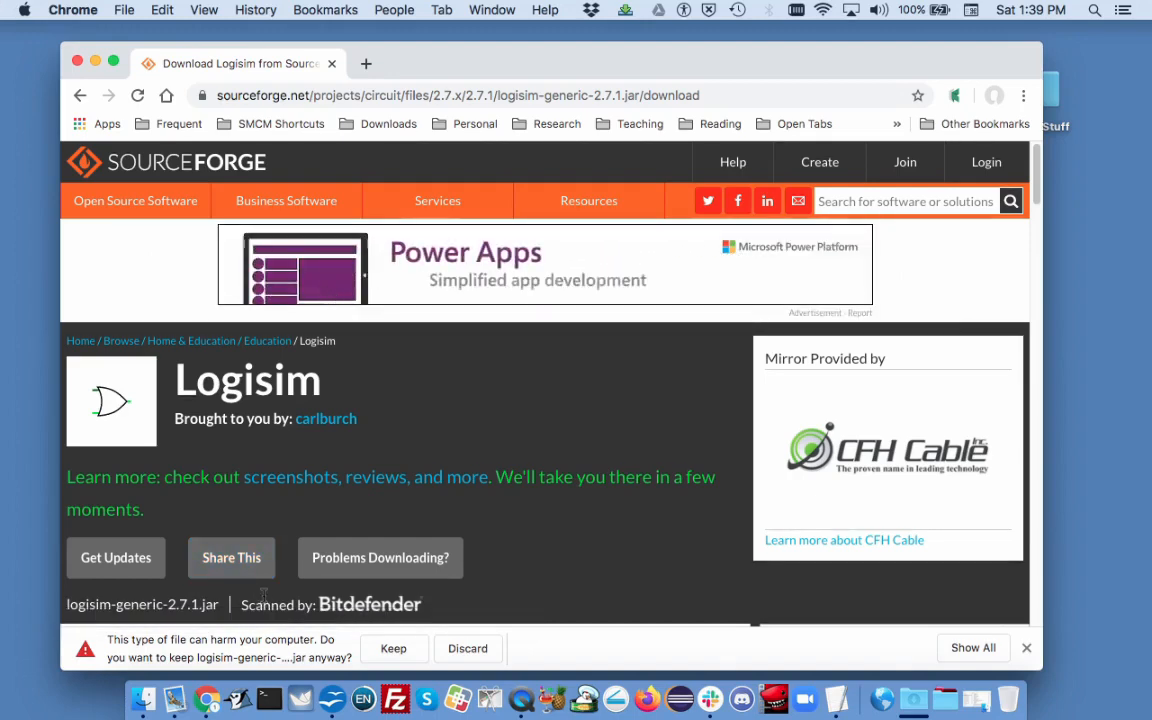
Step: Keep the downloaded logisim-generic-2.7.1.jar file and move it from the Downloads folder onto the desktop
click(393, 648)
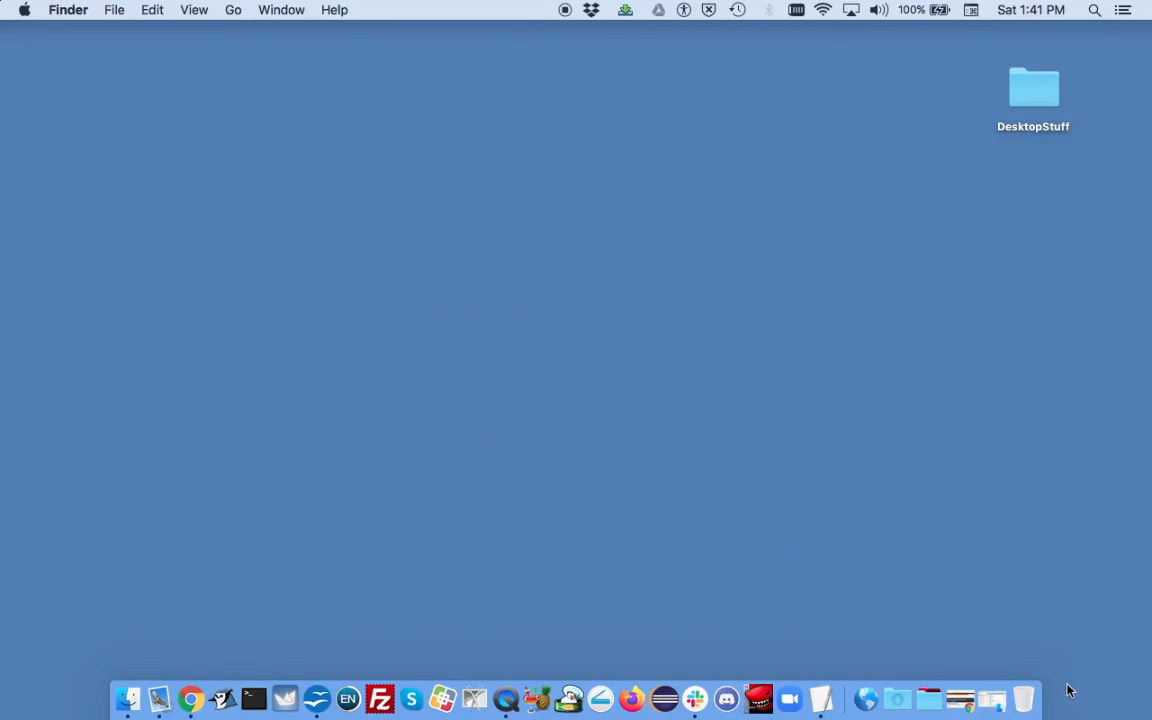
click(994, 706)
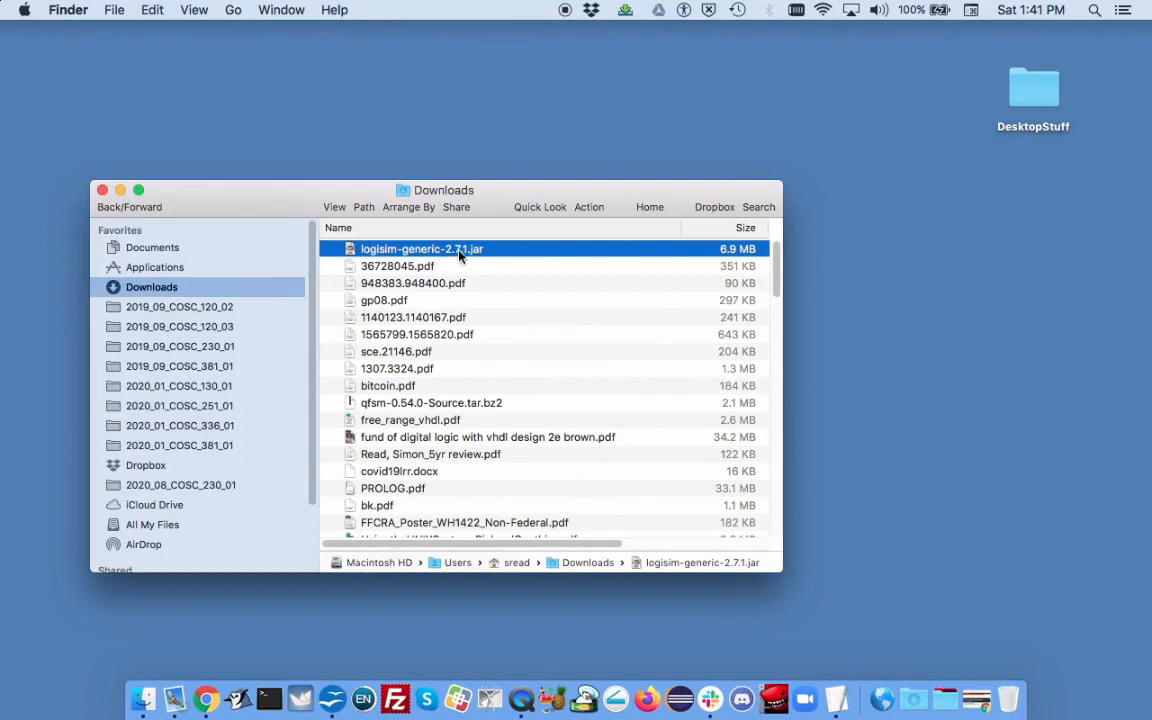
drag(459, 256, 800, 100)
drag(815, 148, 887, 159)
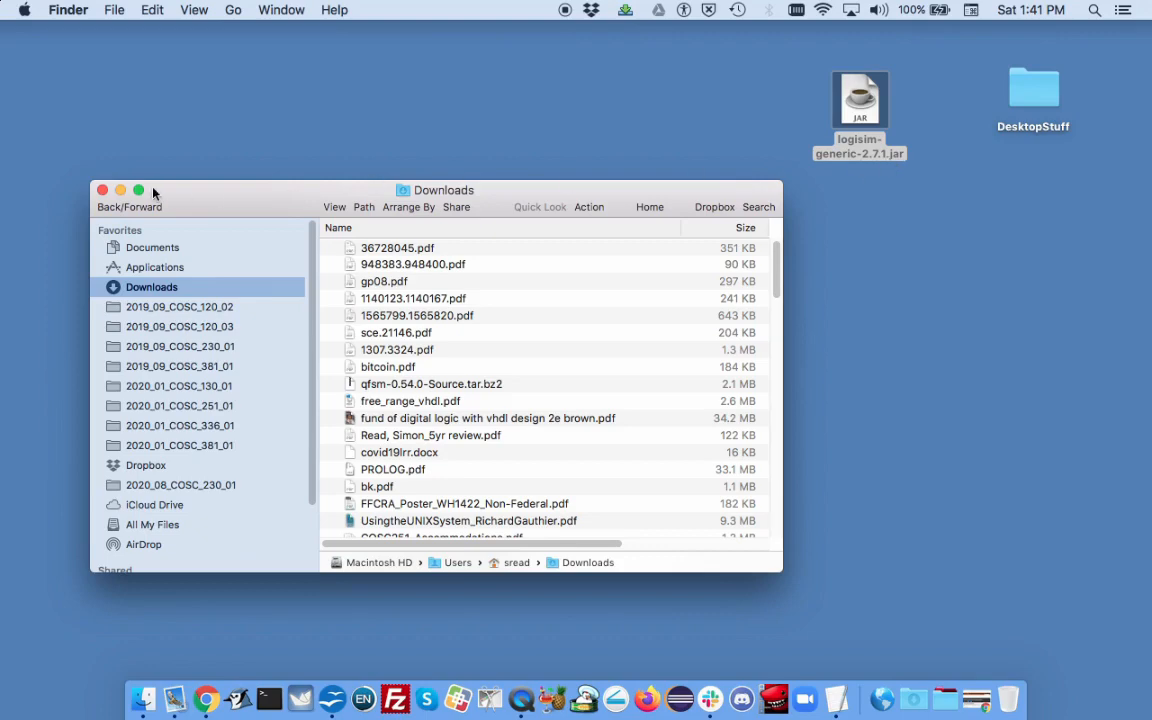
click(120, 191)
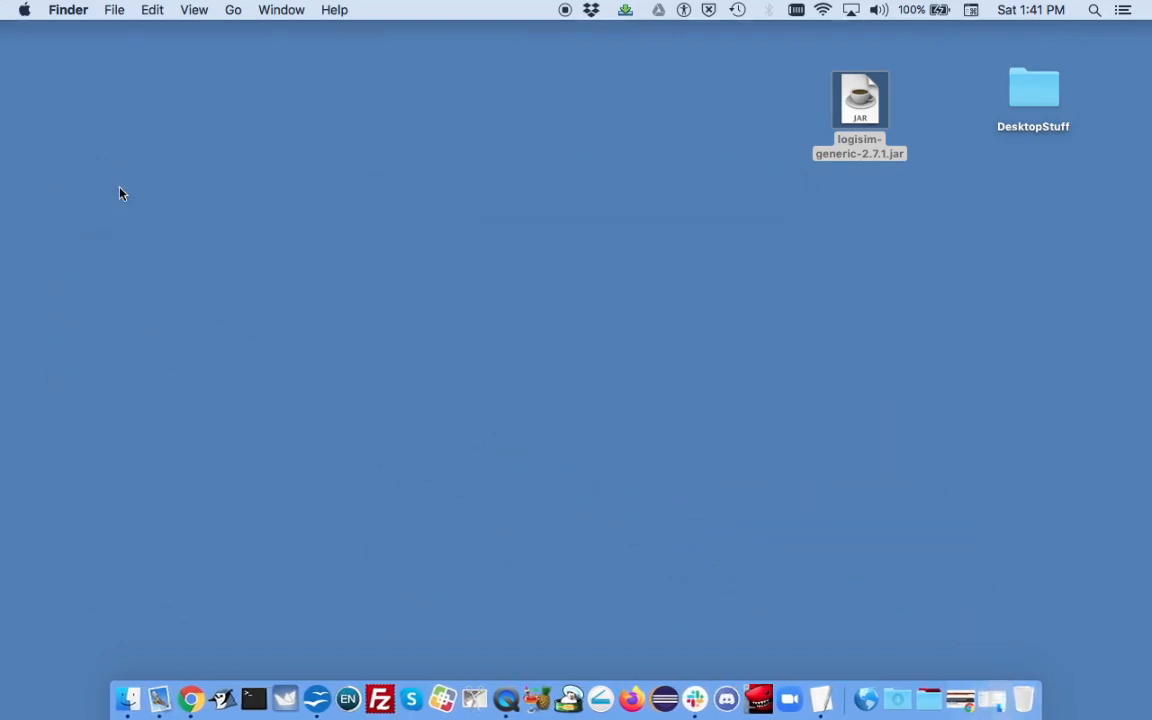
Step: Try to open logisim-generic-2.7.1.jar from the desktop and dismiss the blocked-app alert
click(858, 103)
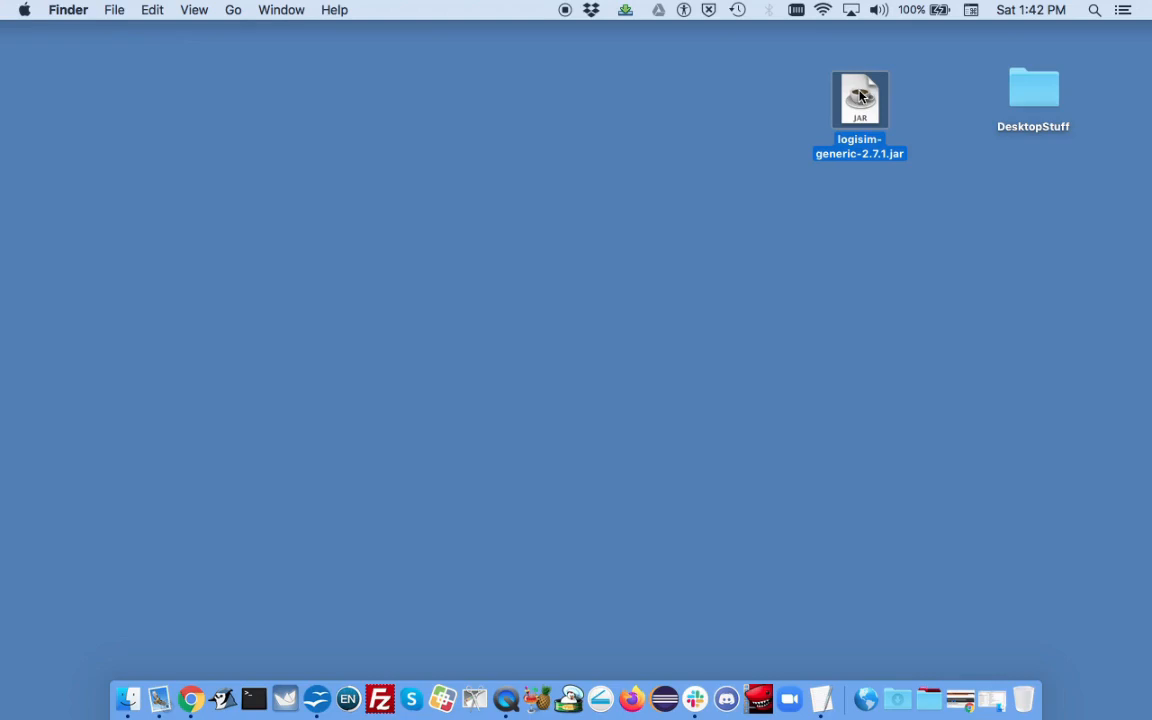
double_click(862, 96)
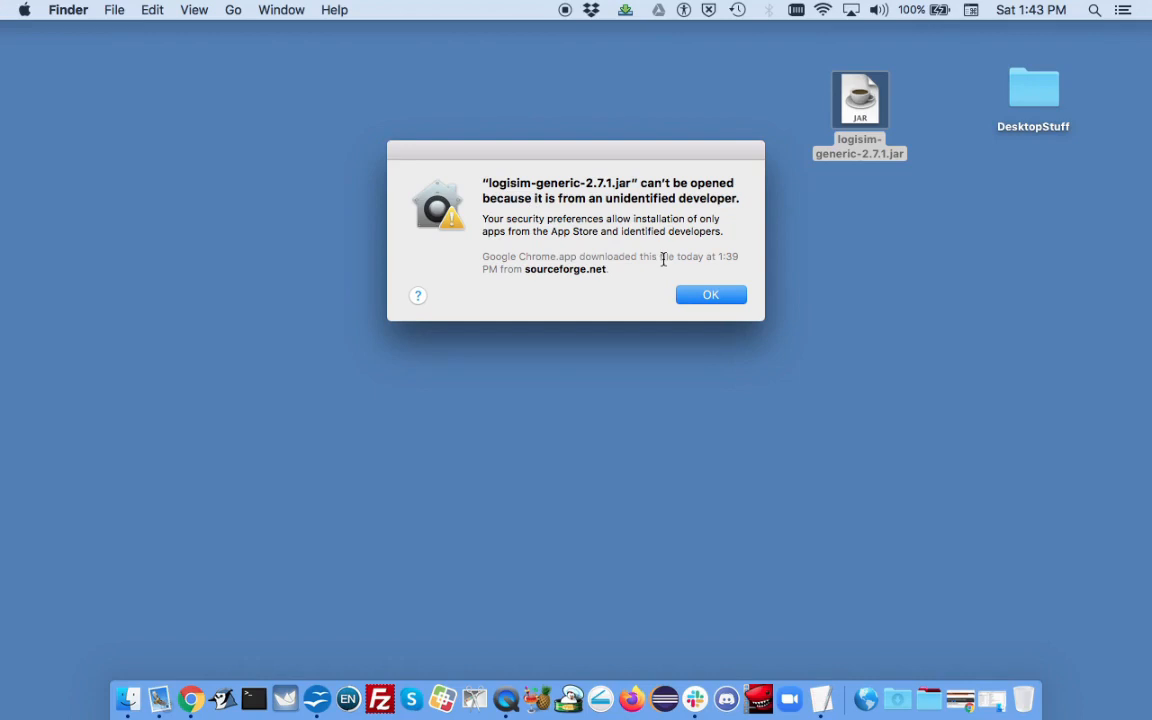
click(711, 302)
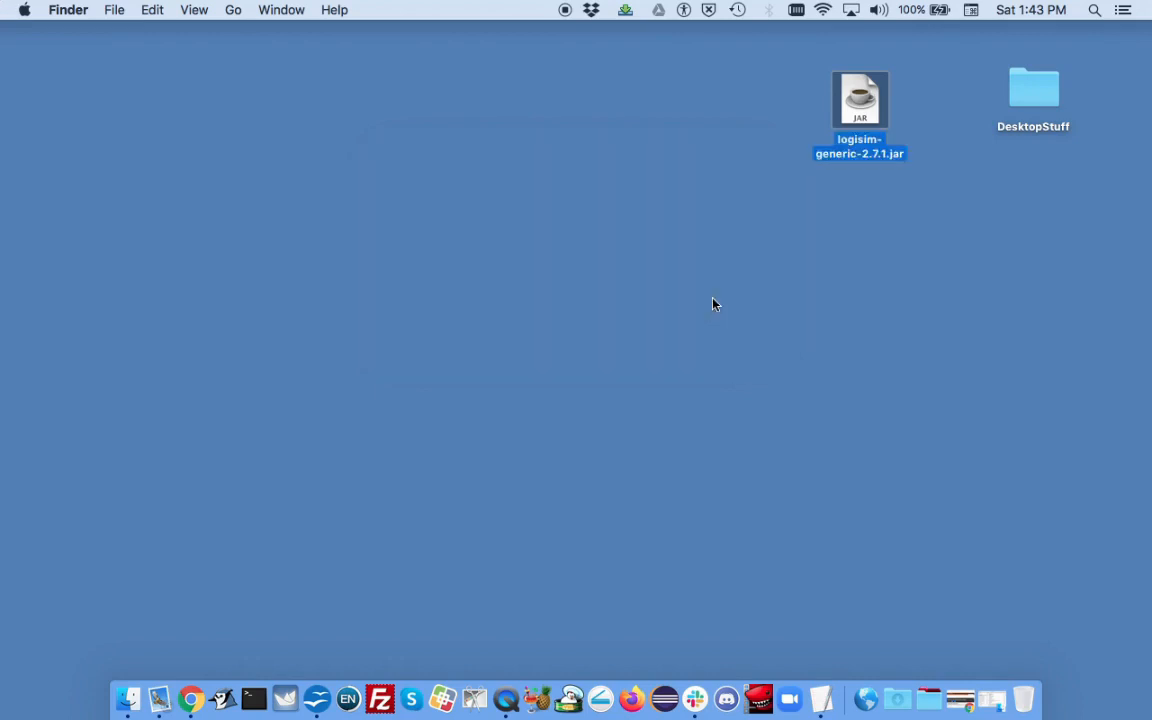
Step: Open the Security & Privacy preferences and choose to open the blocked Logisim jar anyway, confirming the prompt
click(24, 12)
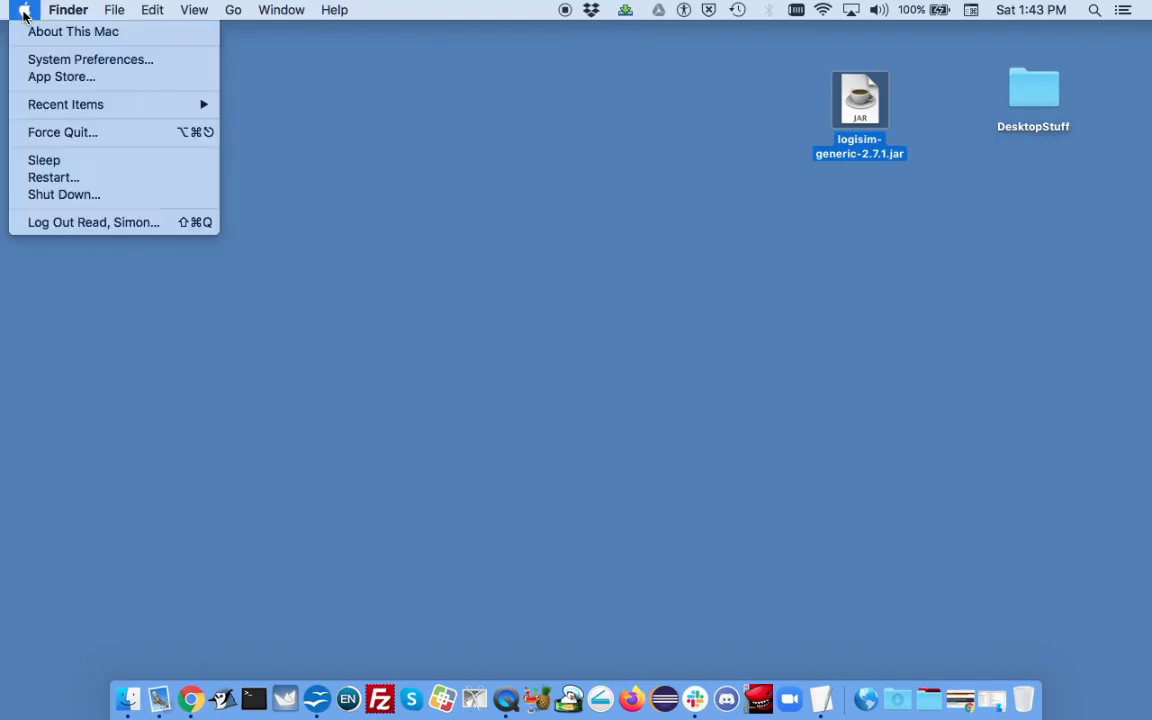
click(34, 59)
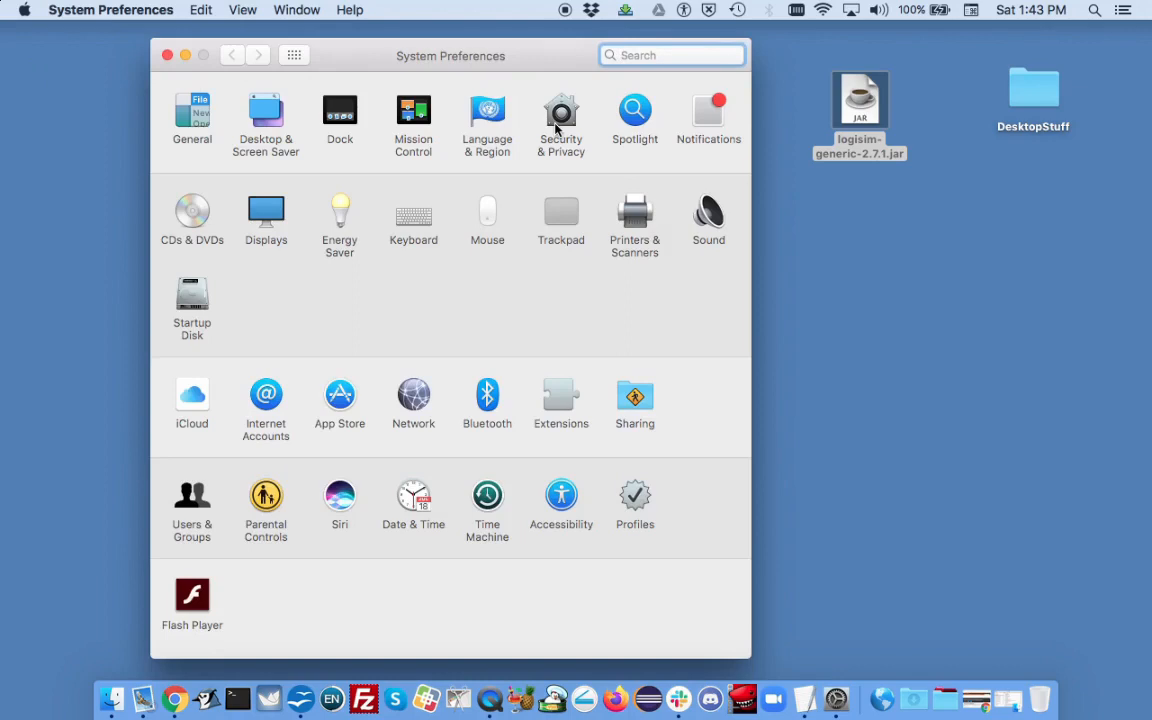
click(557, 125)
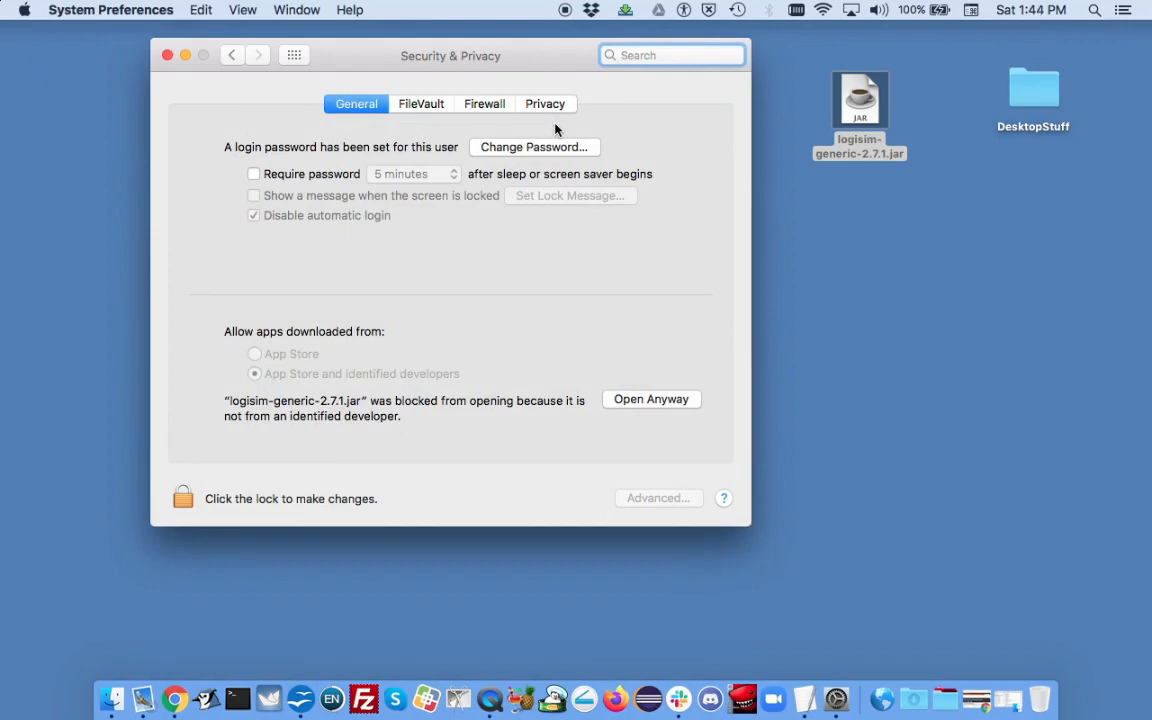
click(628, 402)
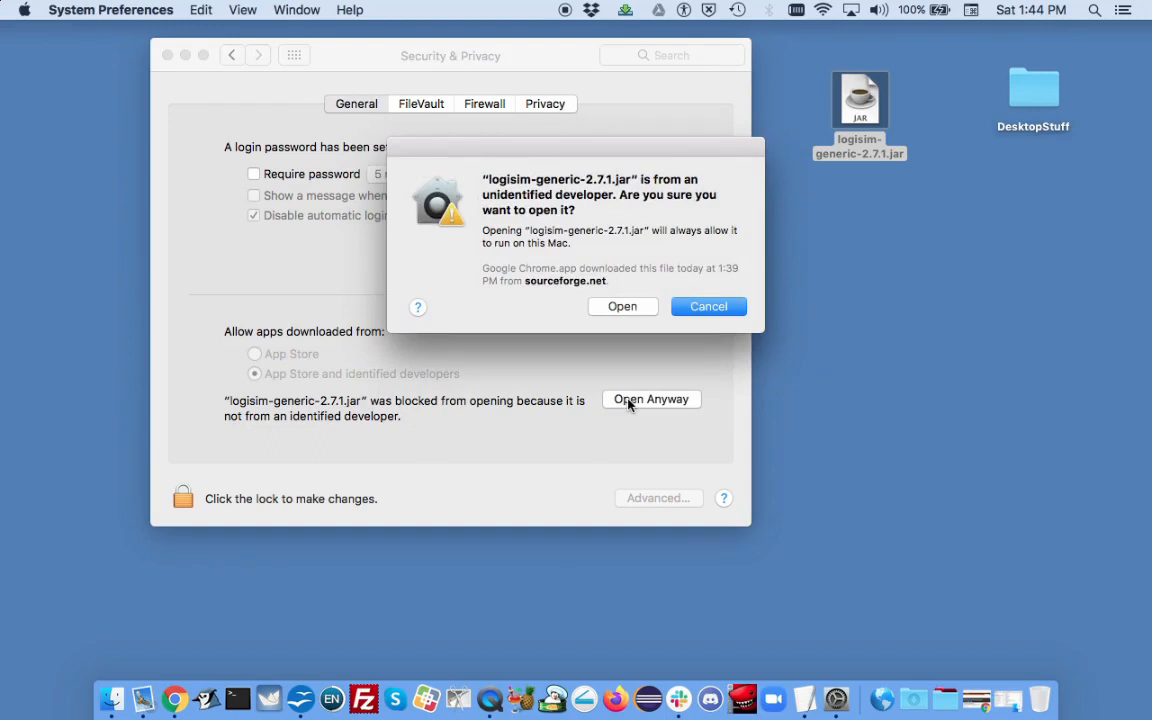
click(614, 306)
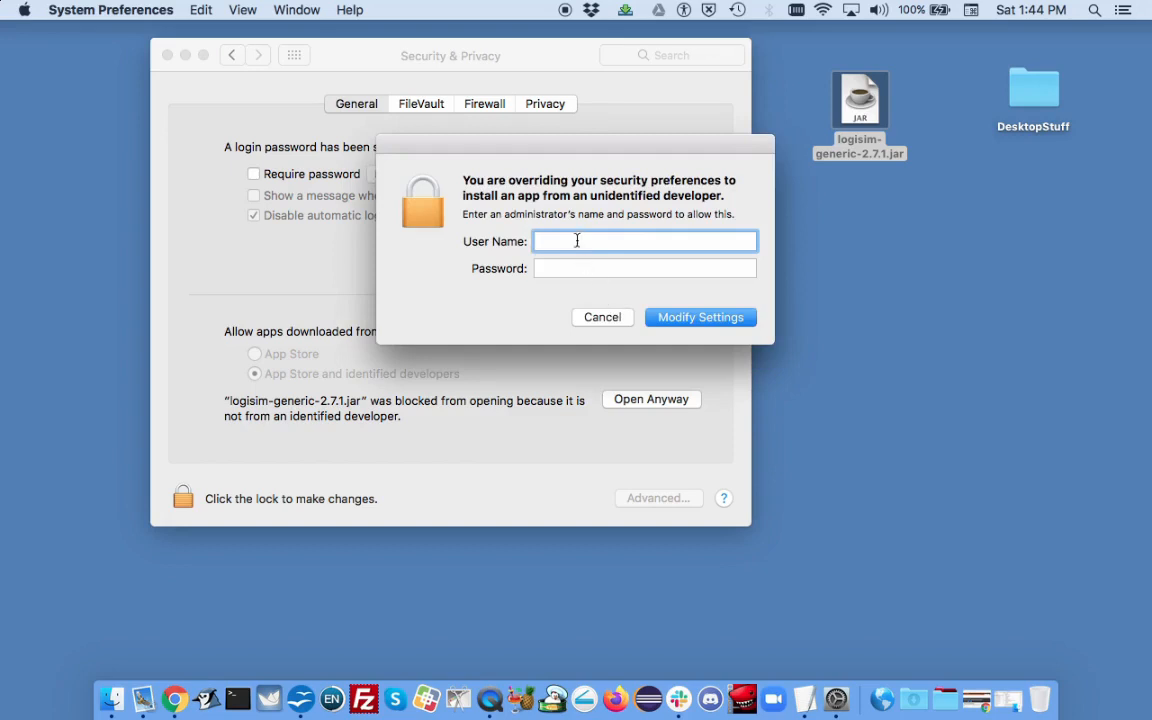
Step: Enter the administrator's user name and password to authorize opening the app
text(Simon)
key(Tab)
text(•••••••••)
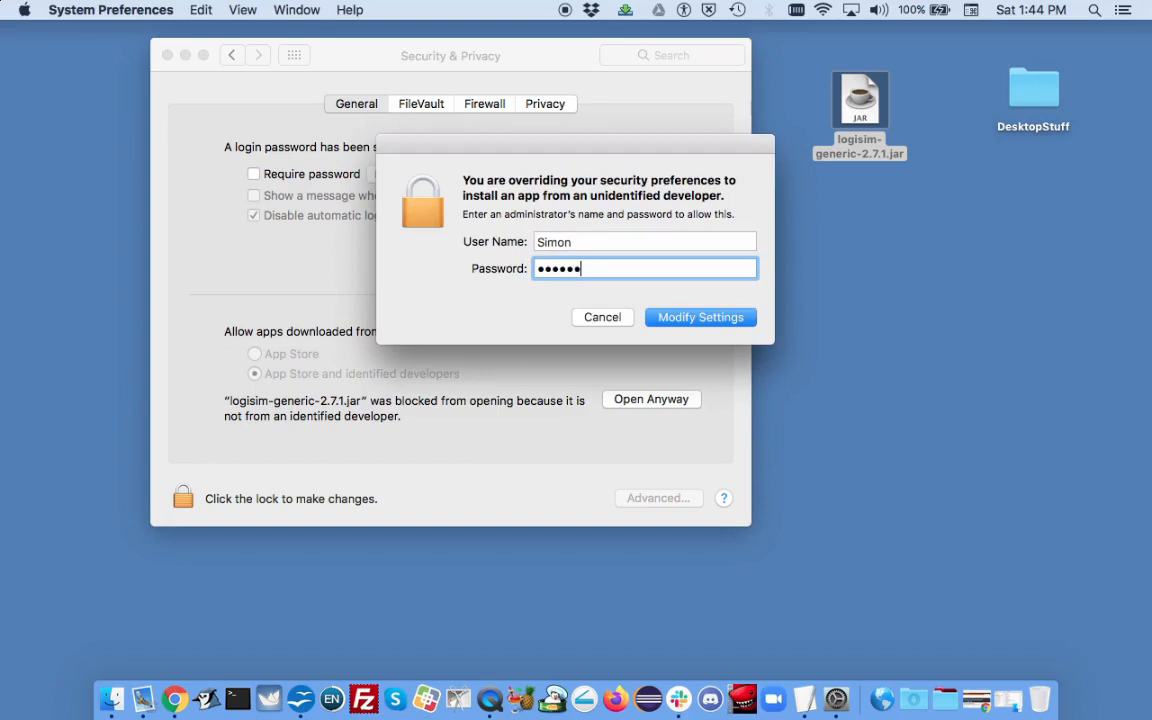
text(••)
key(Return)
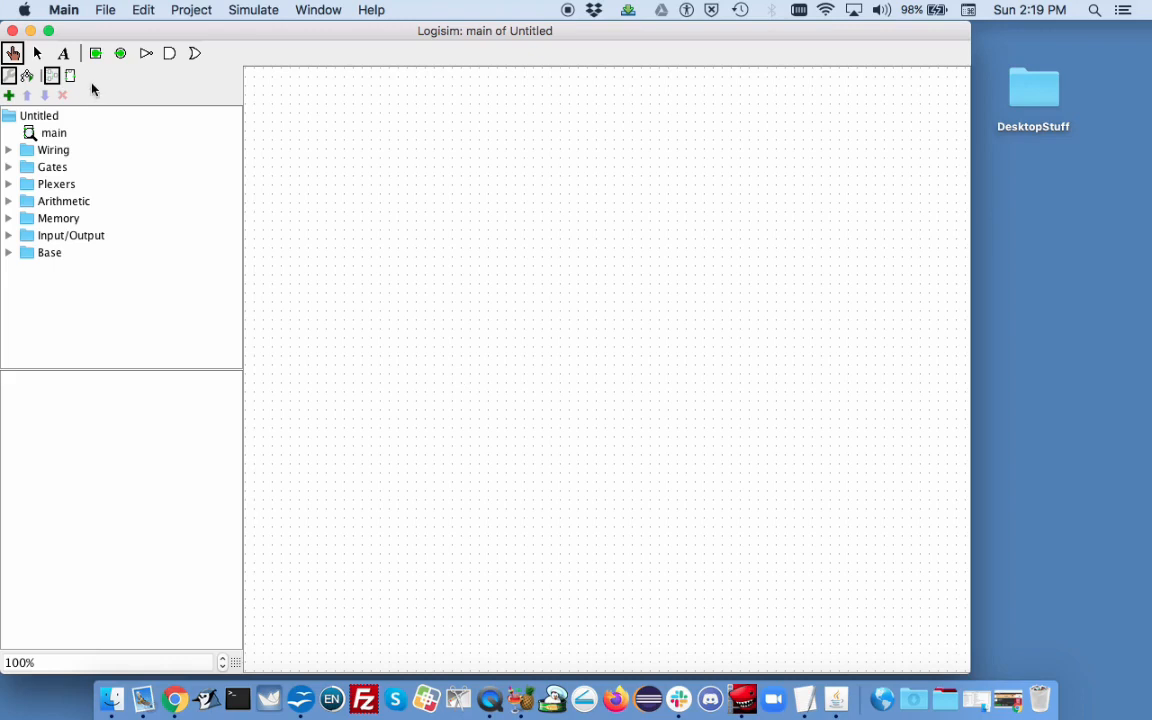
Step: Expand the Gates library, place an AND gate in the middle of the canvas and nudge it slightly down
click(105, 12)
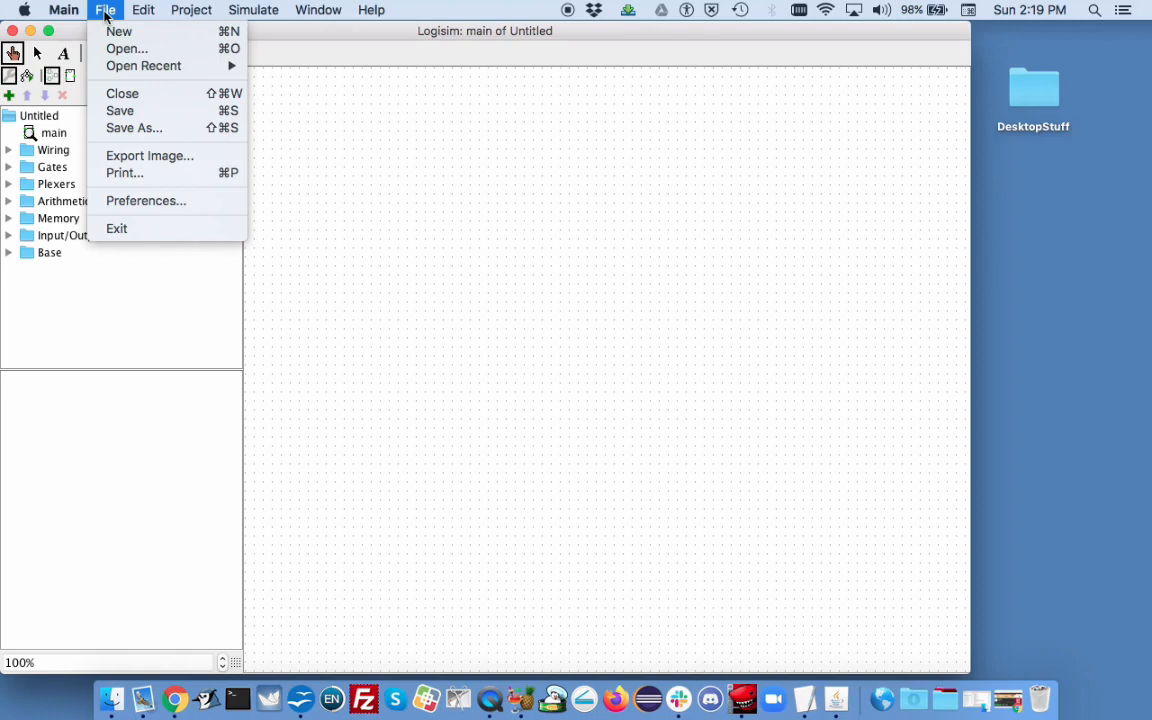
click(107, 16)
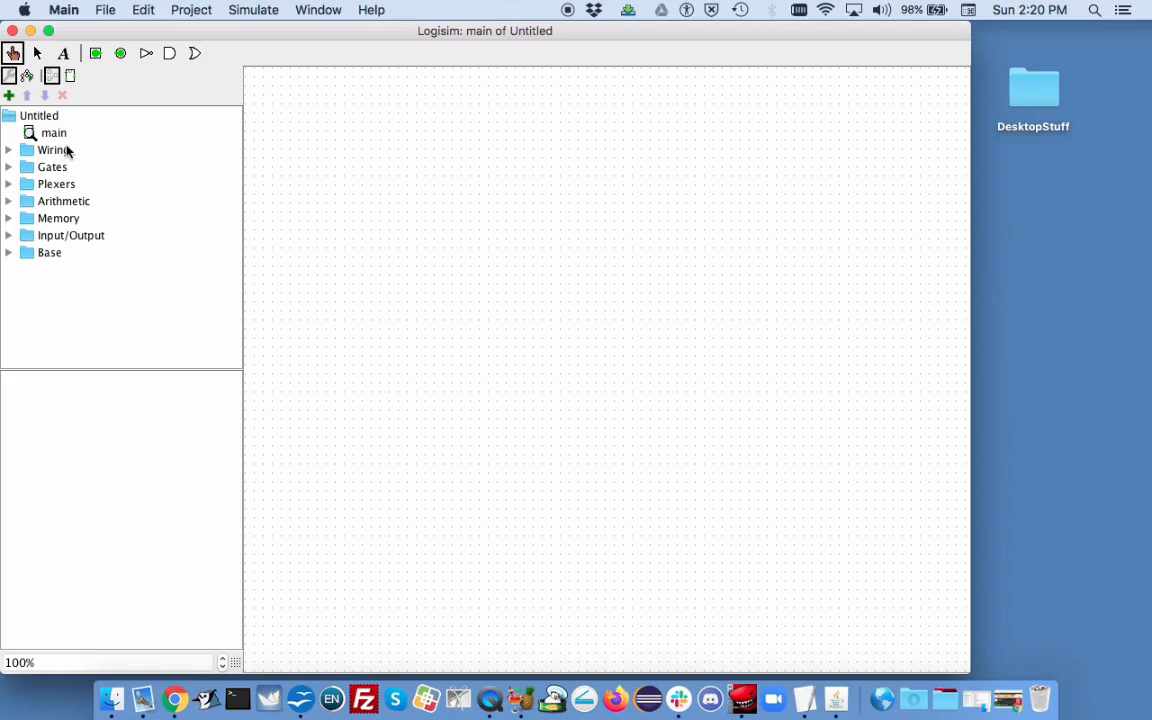
click(9, 169)
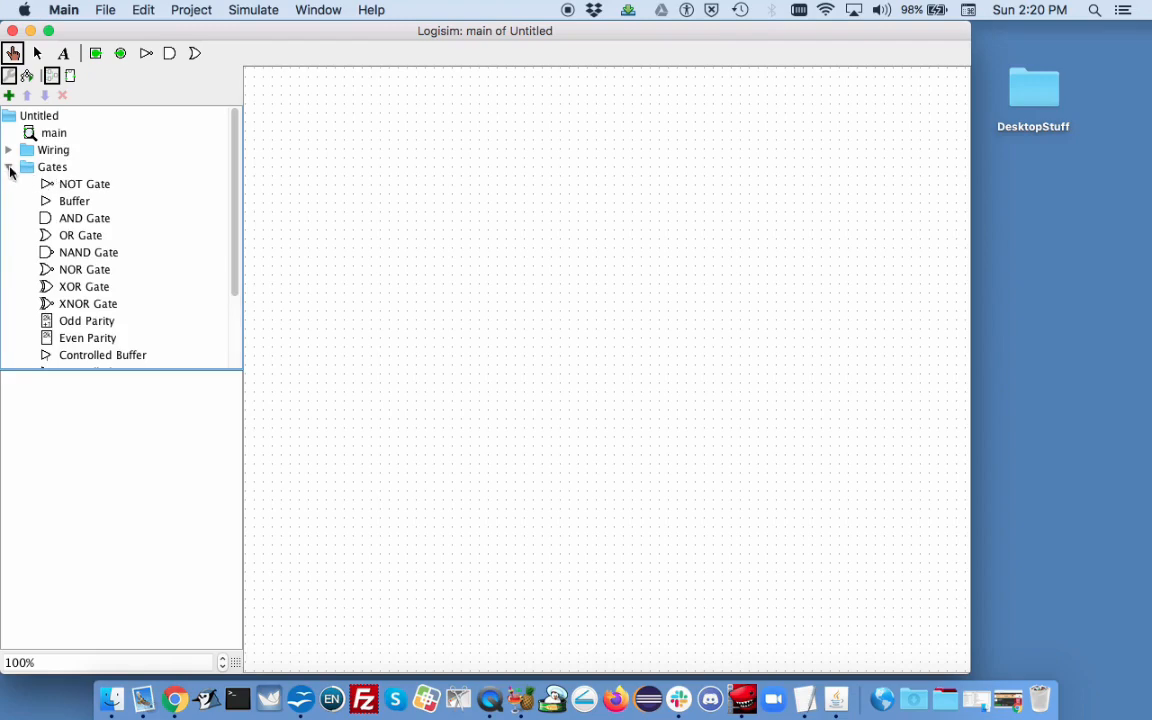
click(9, 170)
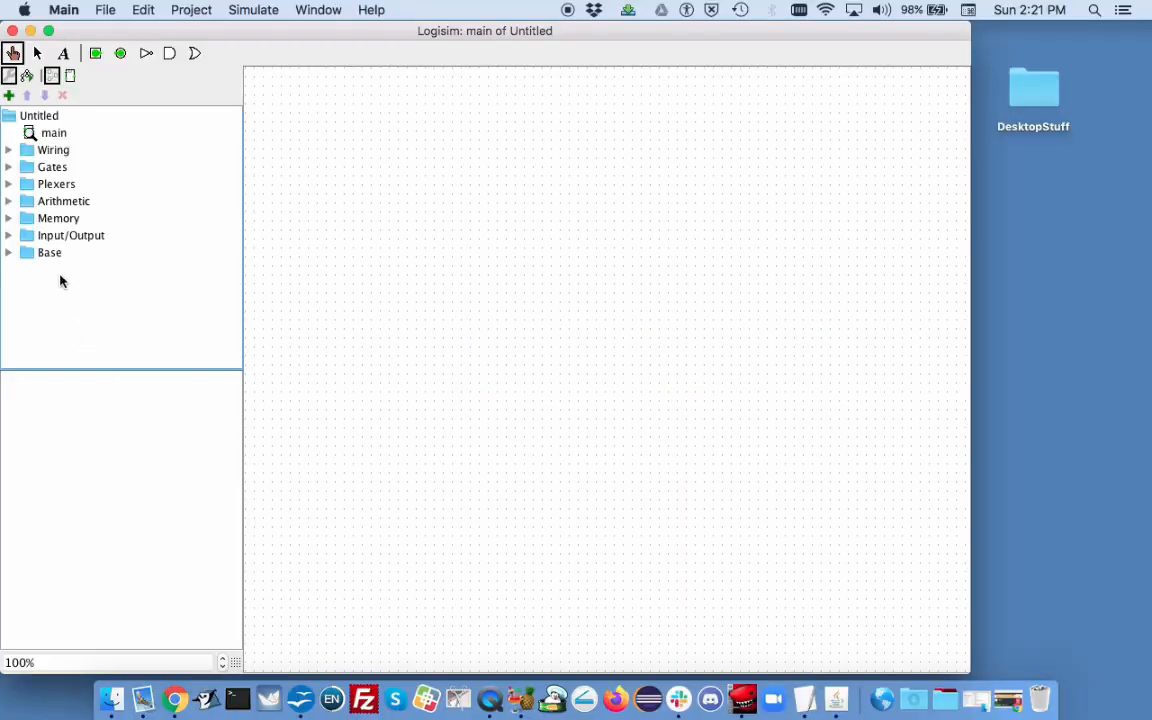
click(10, 170)
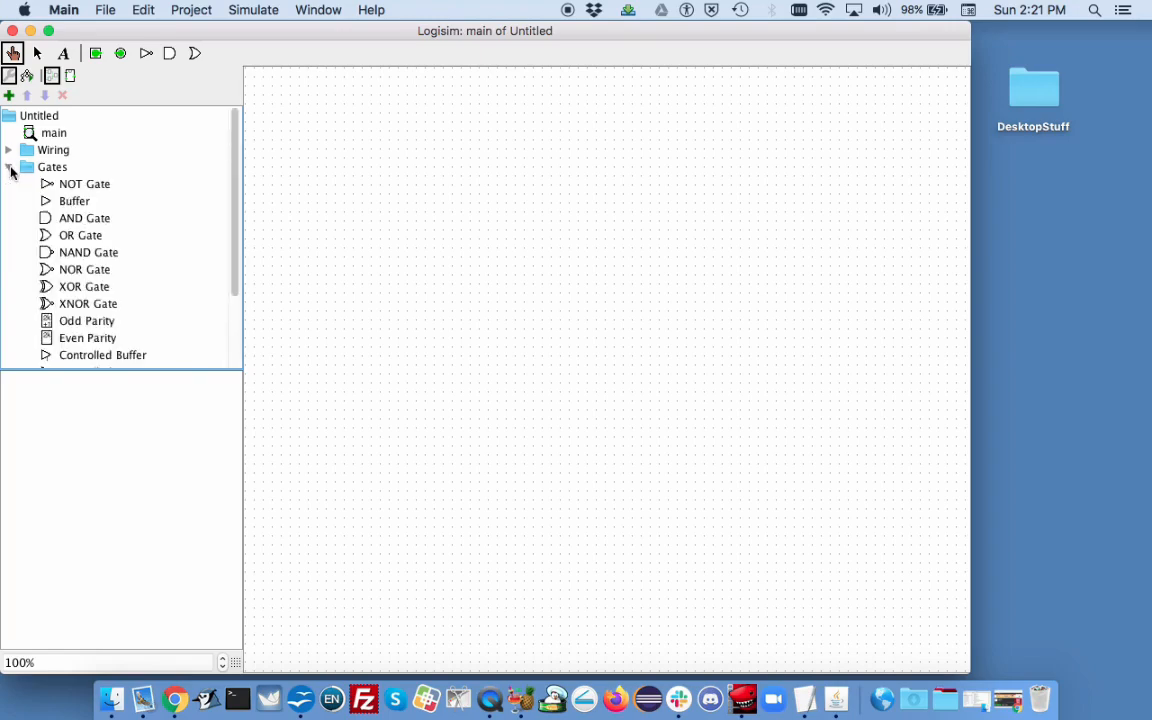
click(88, 219)
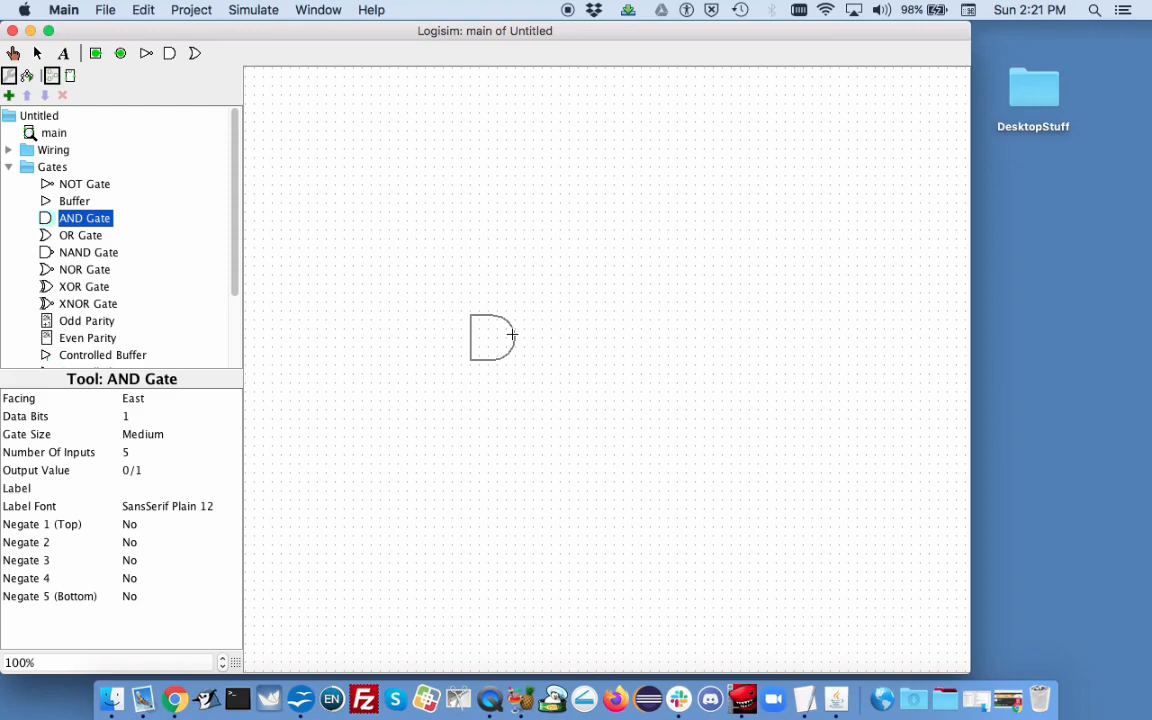
click(512, 335)
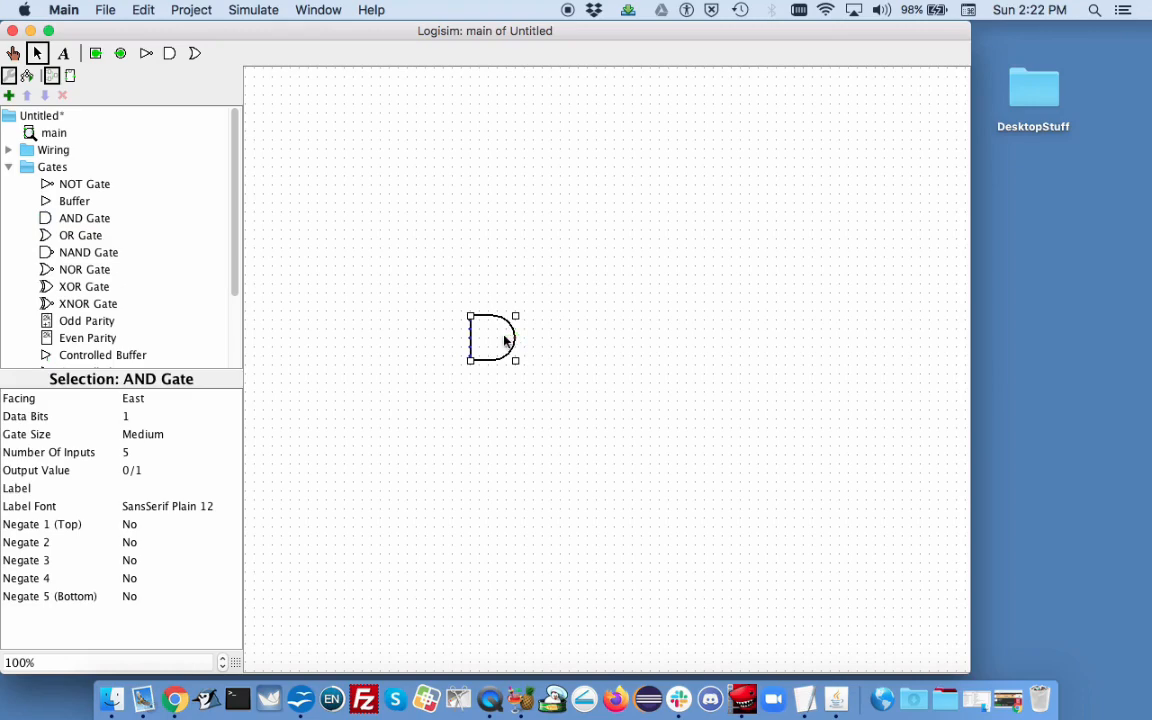
drag(504, 347, 504, 376)
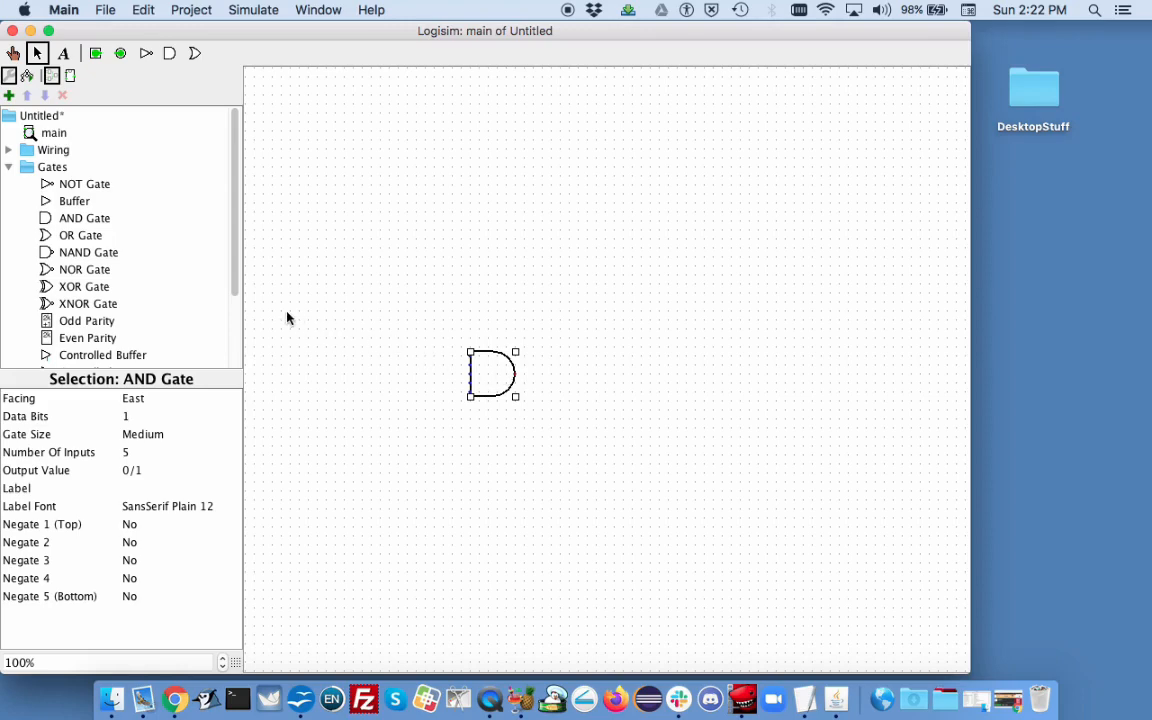
Step: Place an OR gate up and to the right of the AND gate
click(85, 235)
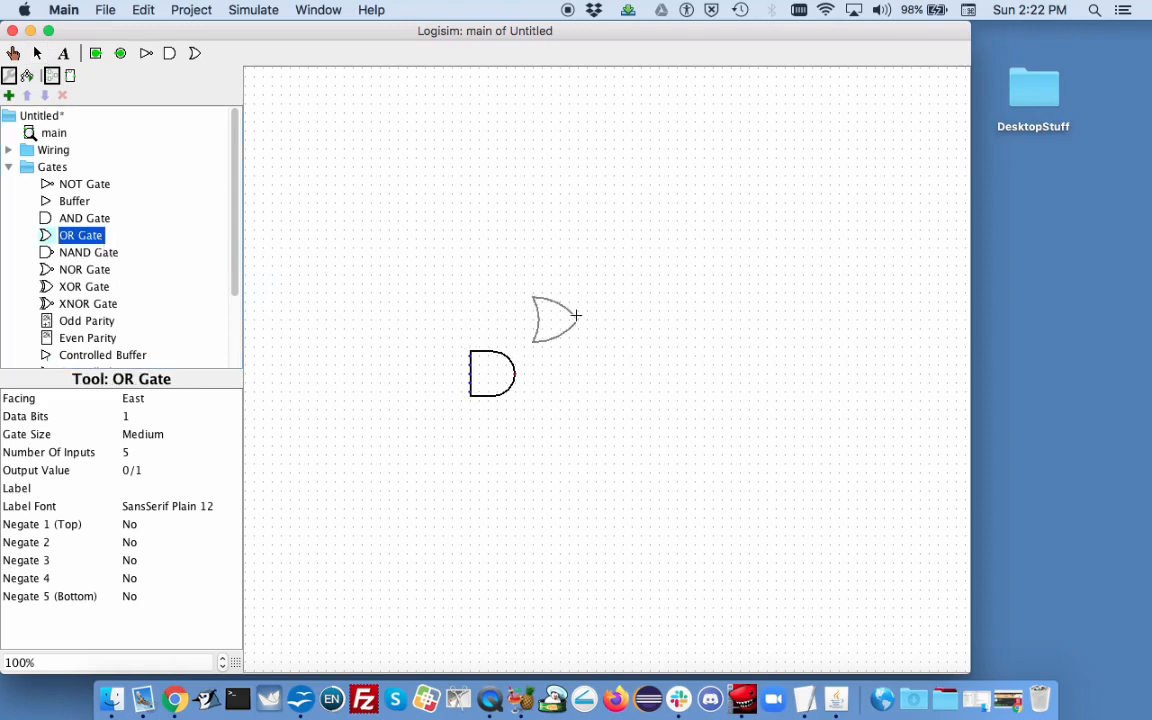
click(628, 318)
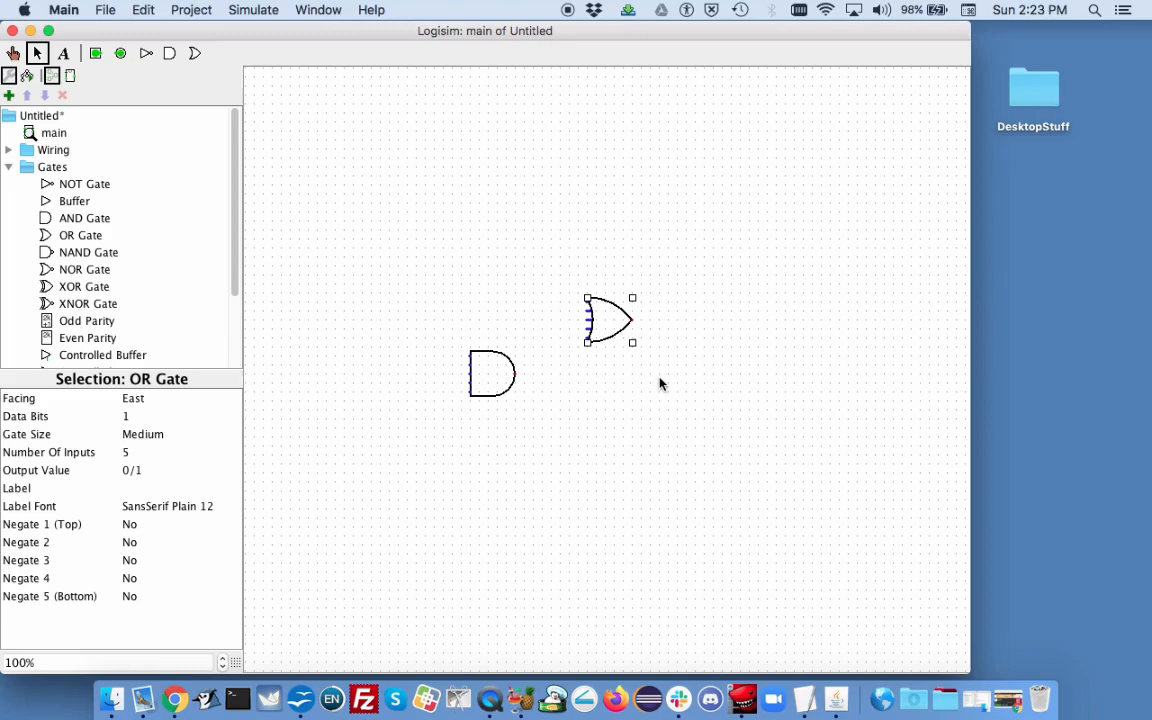
Step: Set the AND gate's facing to West and back to East
click(492, 375)
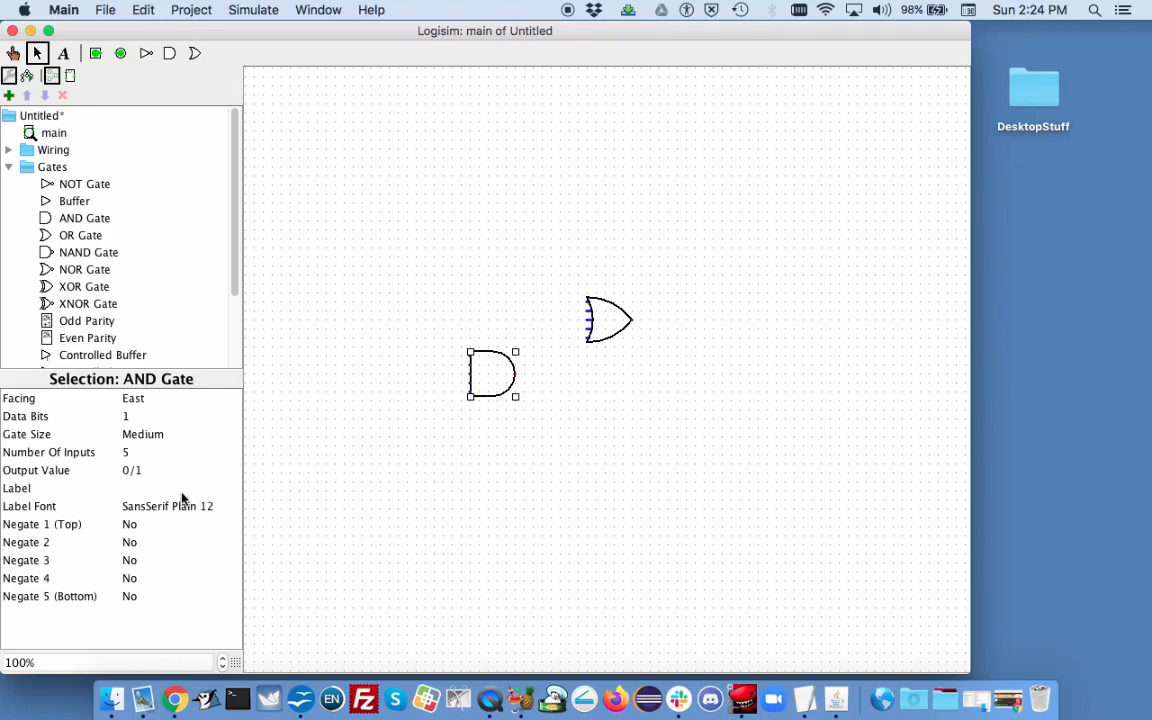
click(137, 401)
click(137, 416)
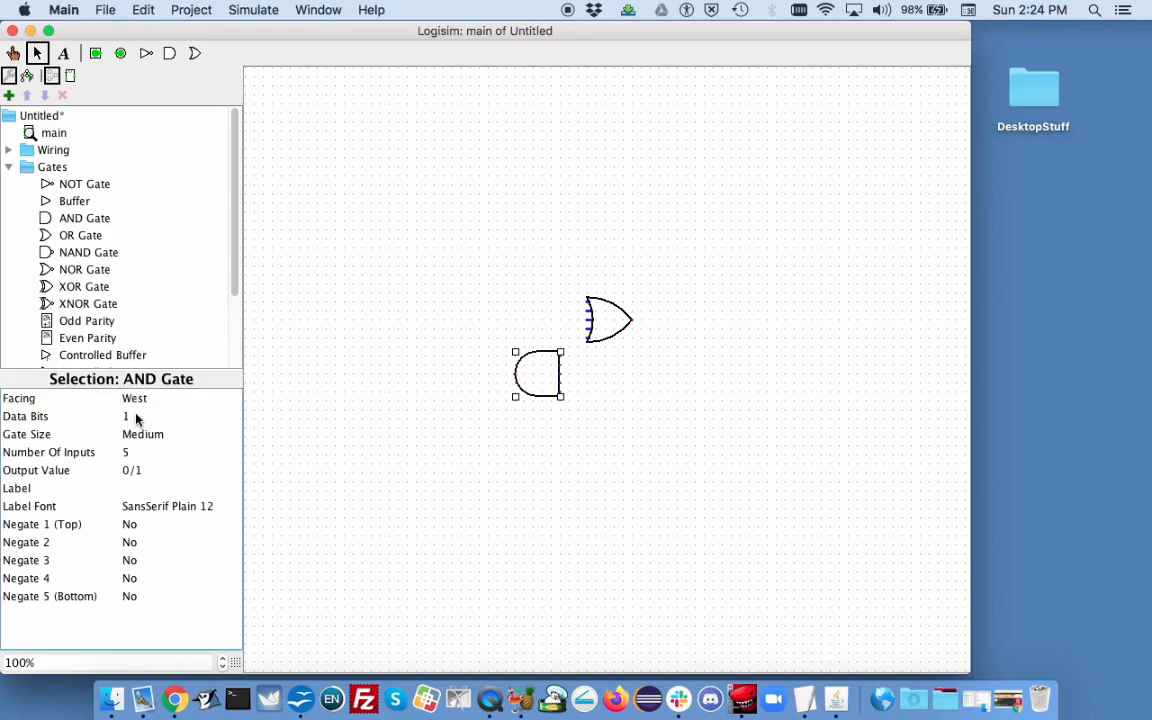
click(136, 399)
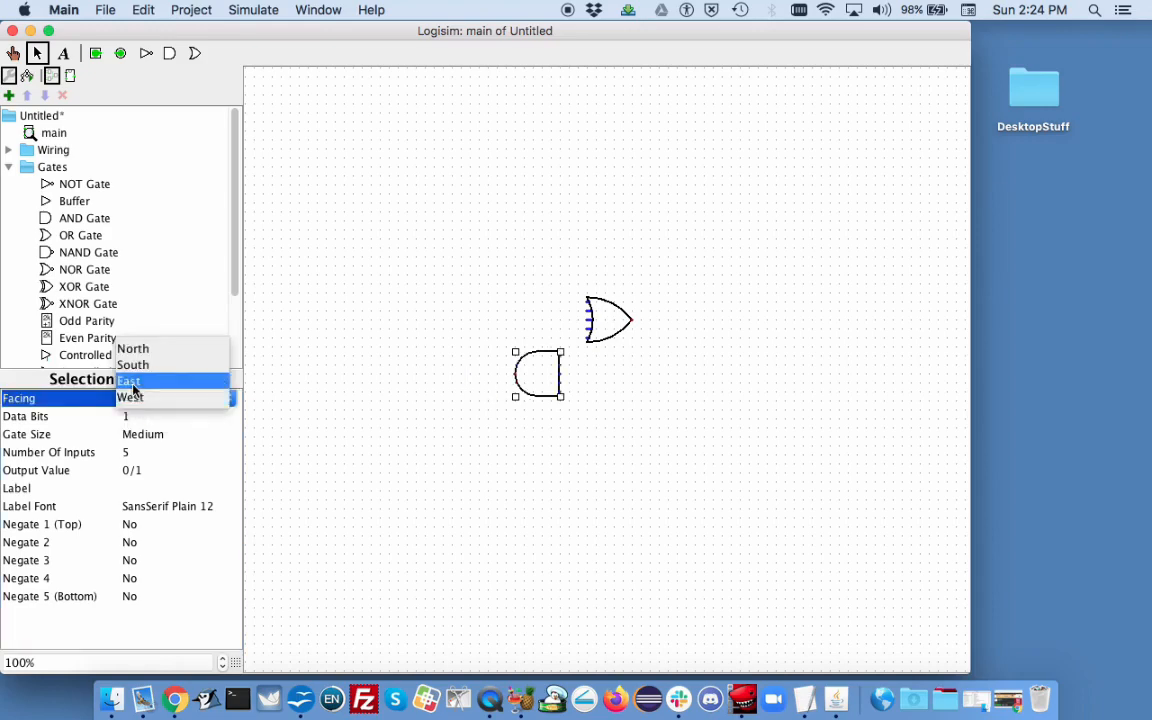
click(134, 384)
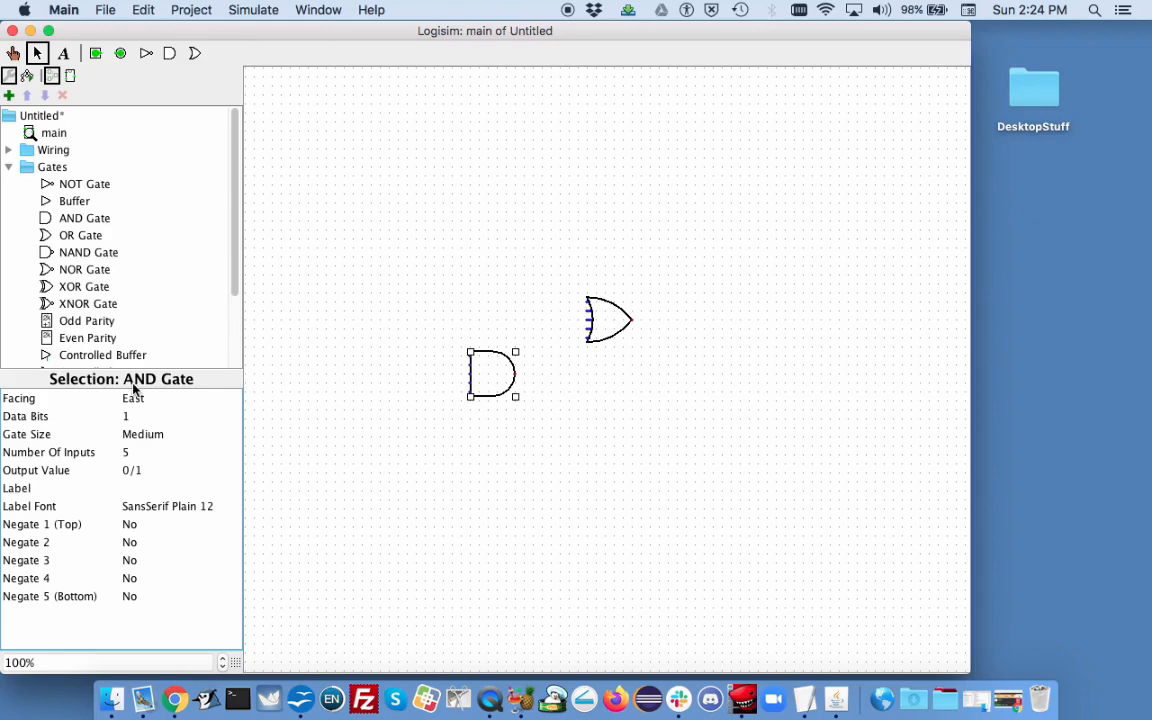
Step: Set the AND gate's number of inputs to 2
click(137, 454)
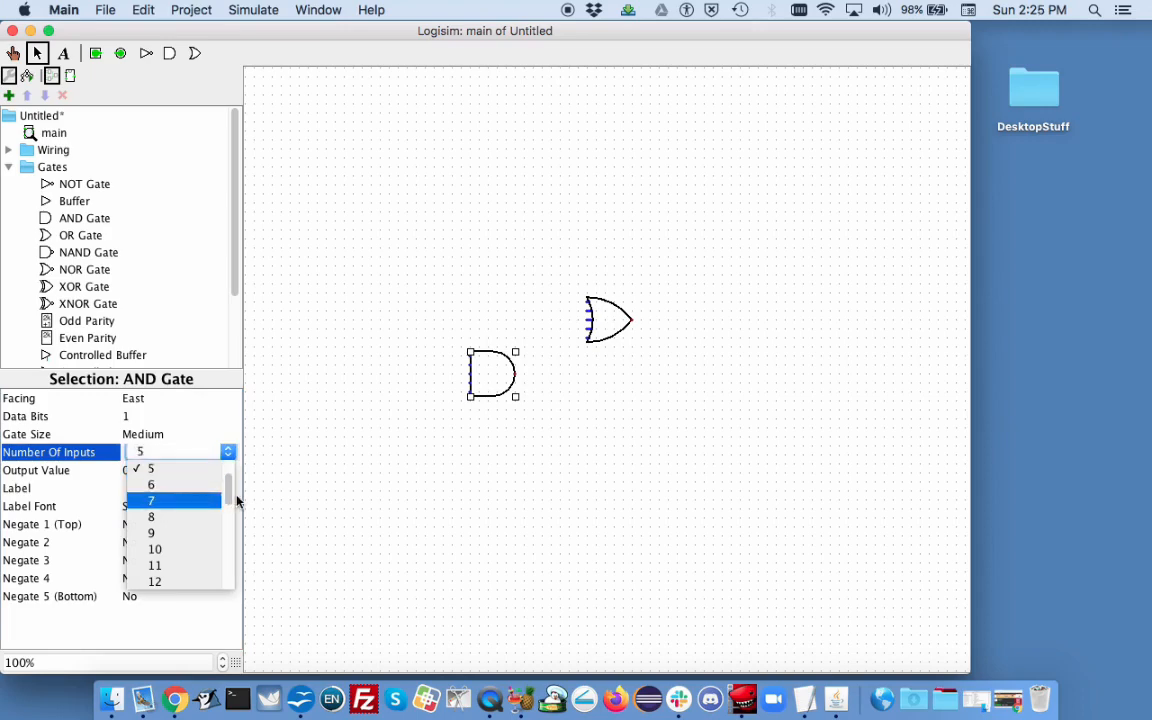
drag(229, 499, 228, 481)
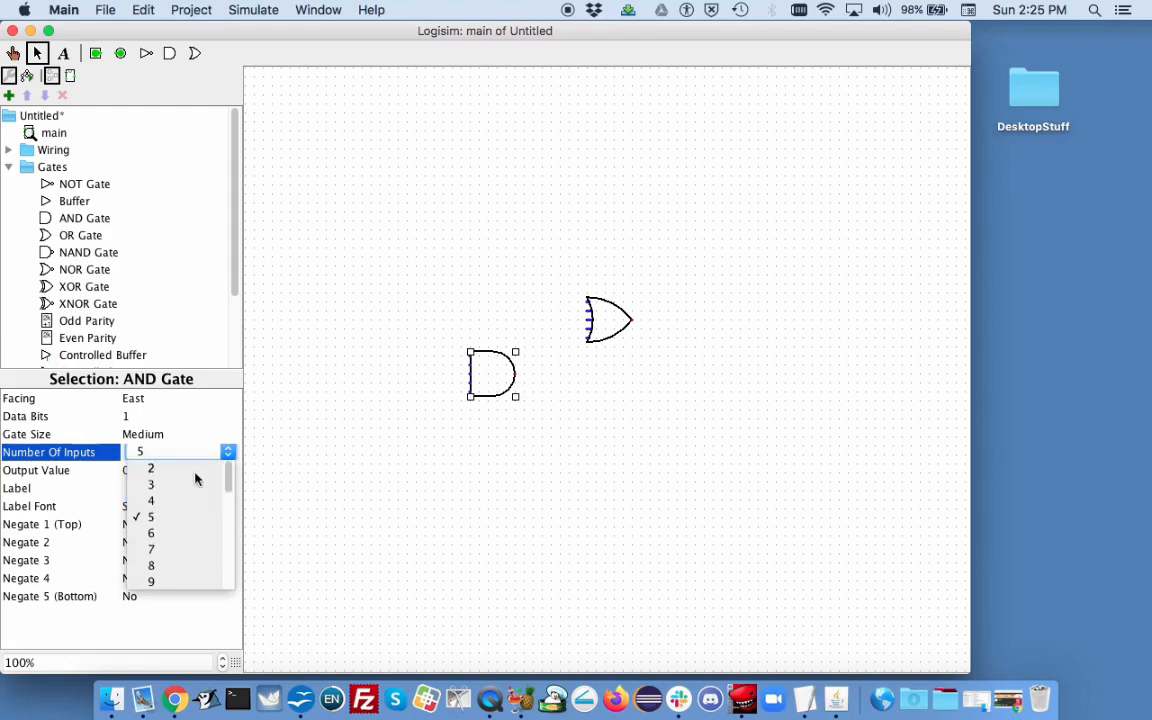
click(195, 478)
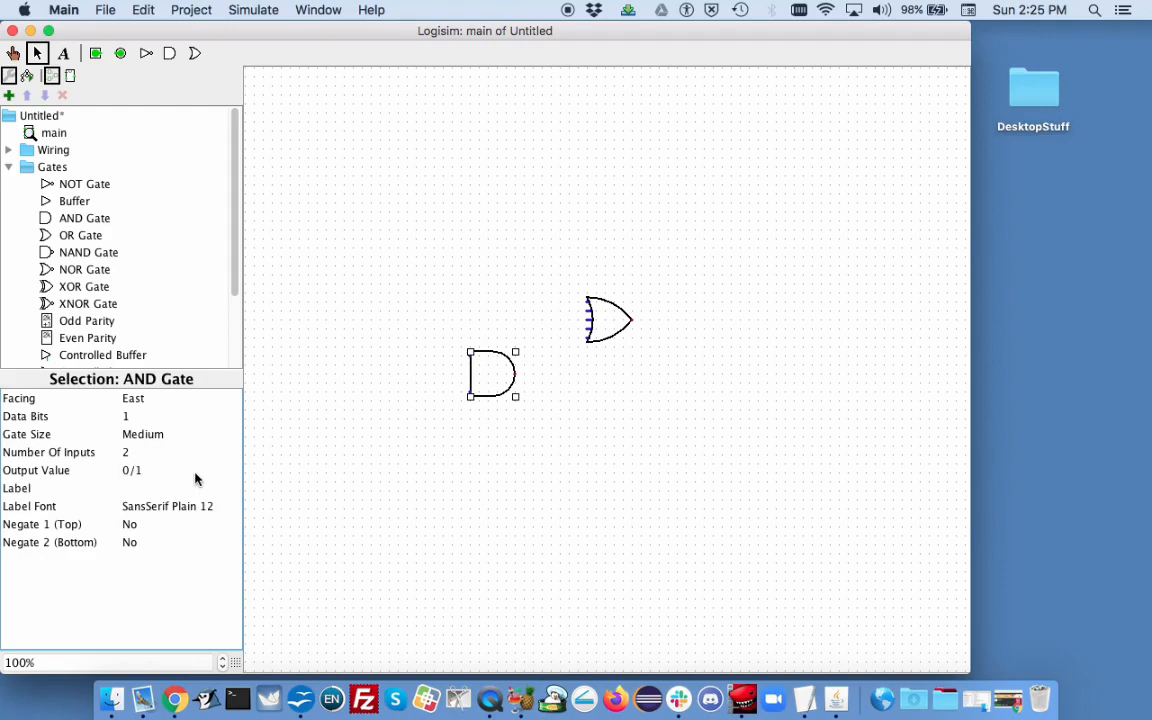
Step: Select the OR gate and set its number of inputs to 2
click(605, 339)
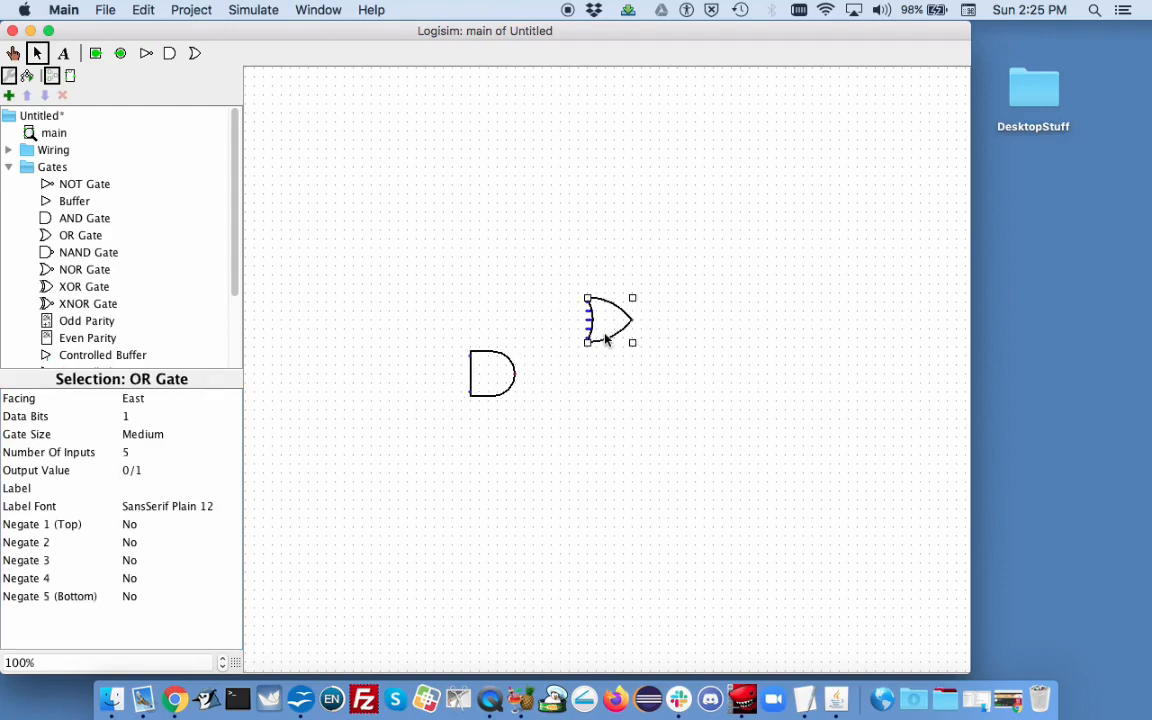
click(132, 453)
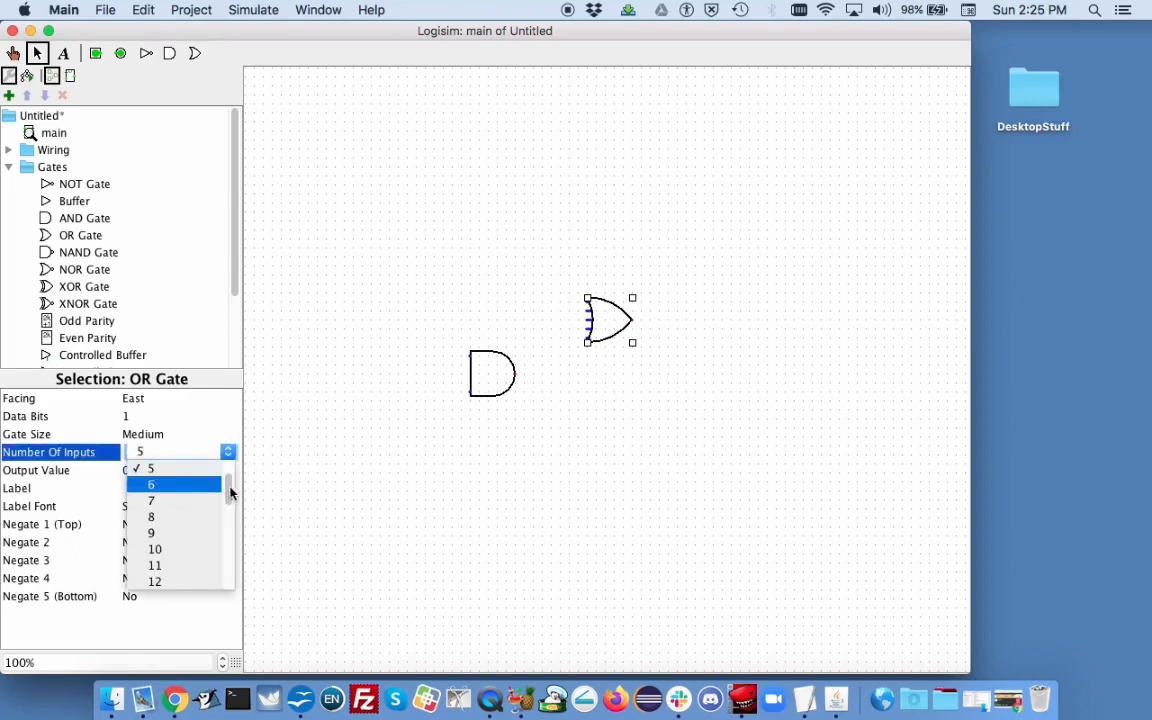
drag(231, 489, 230, 476)
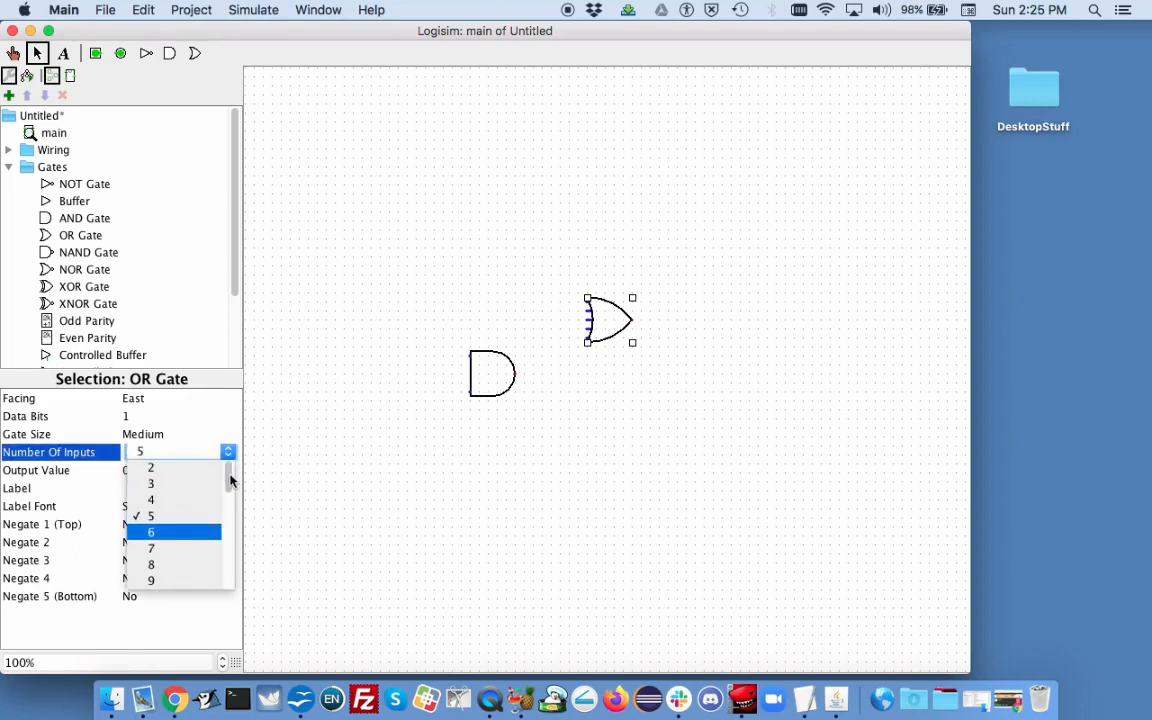
click(175, 470)
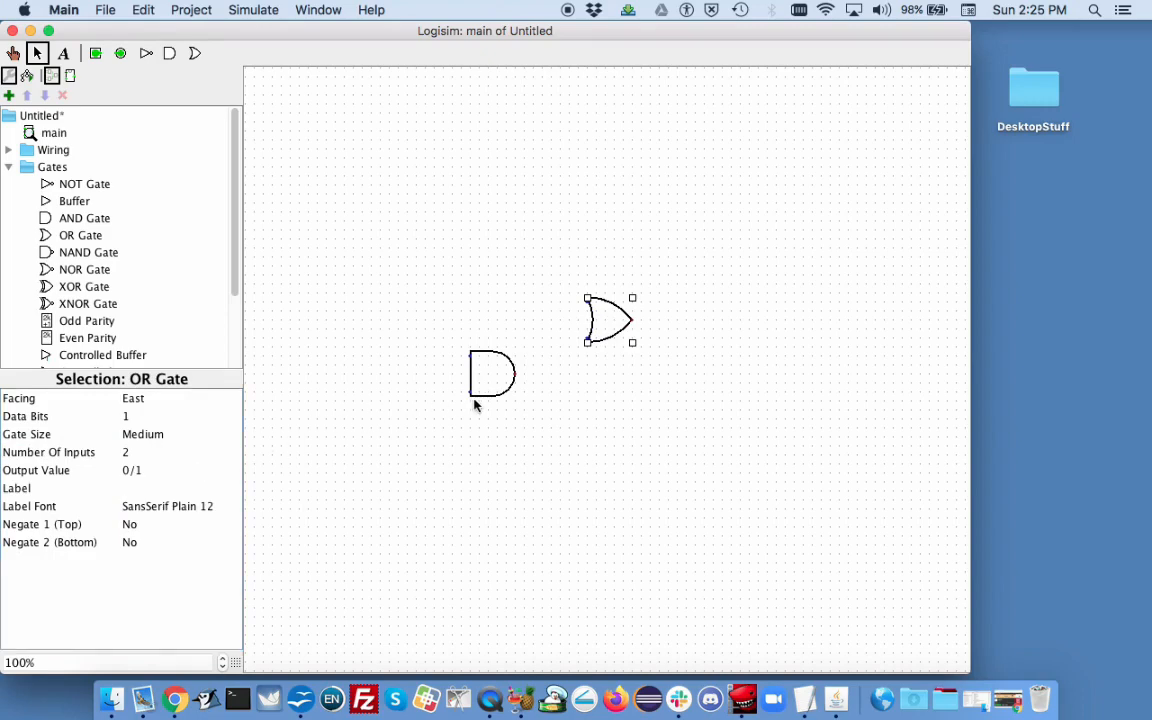
click(595, 378)
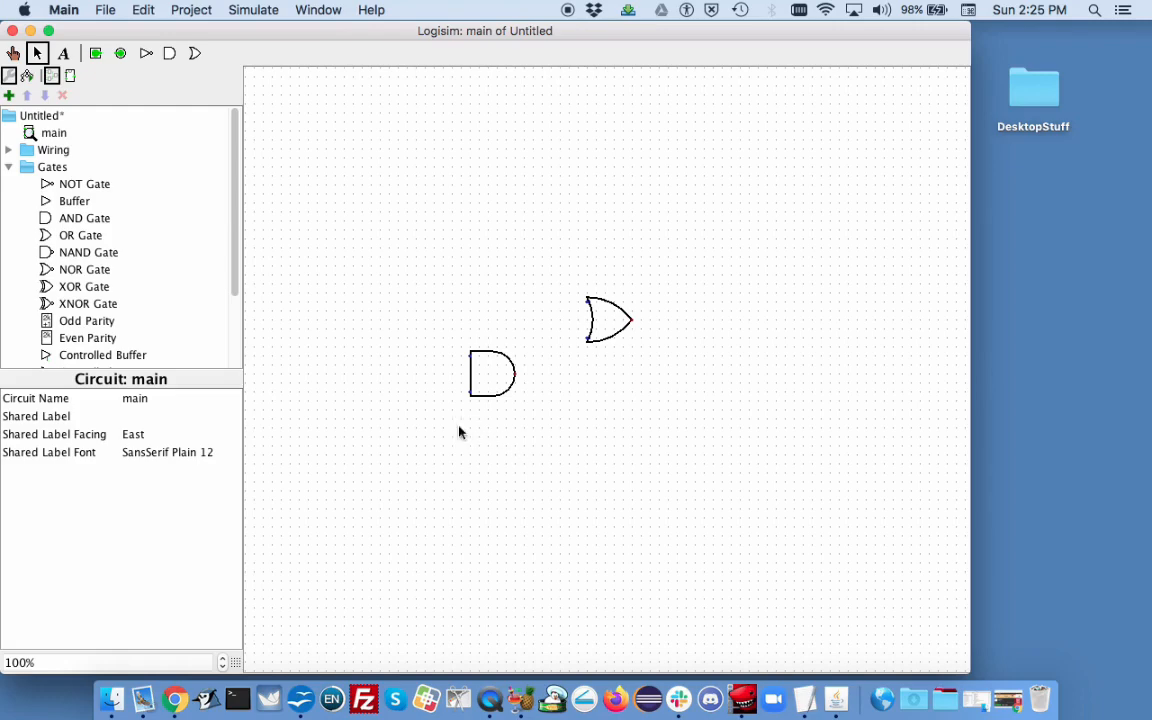
click(8, 167)
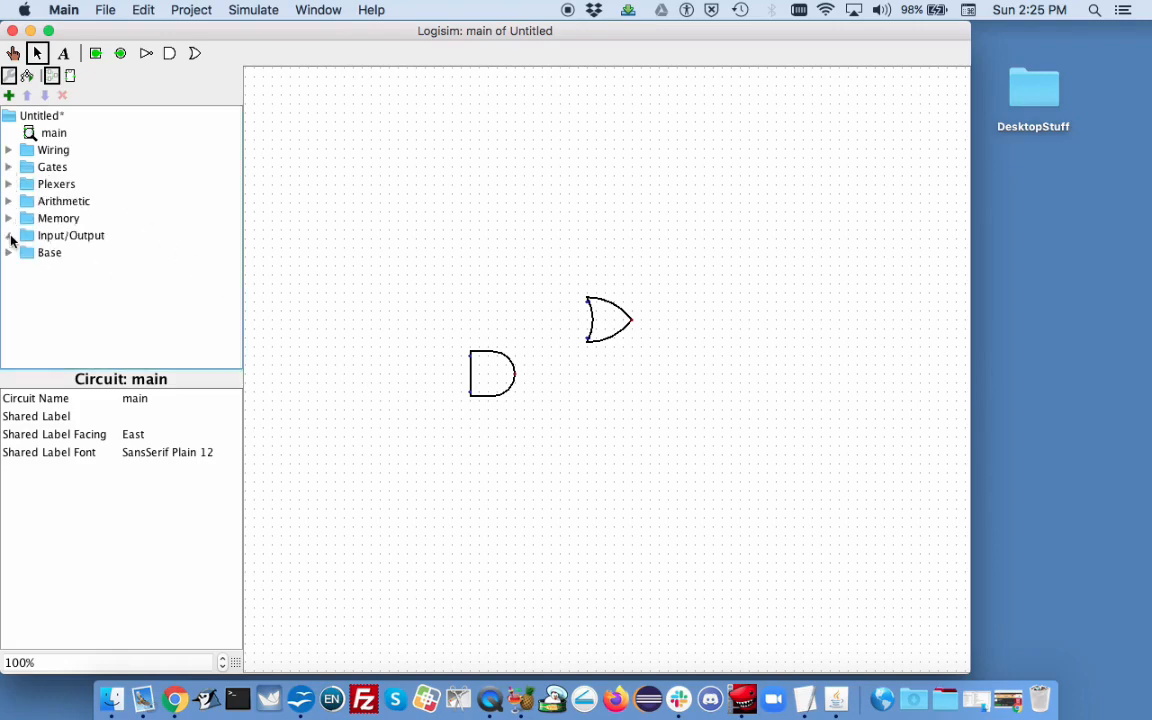
click(9, 236)
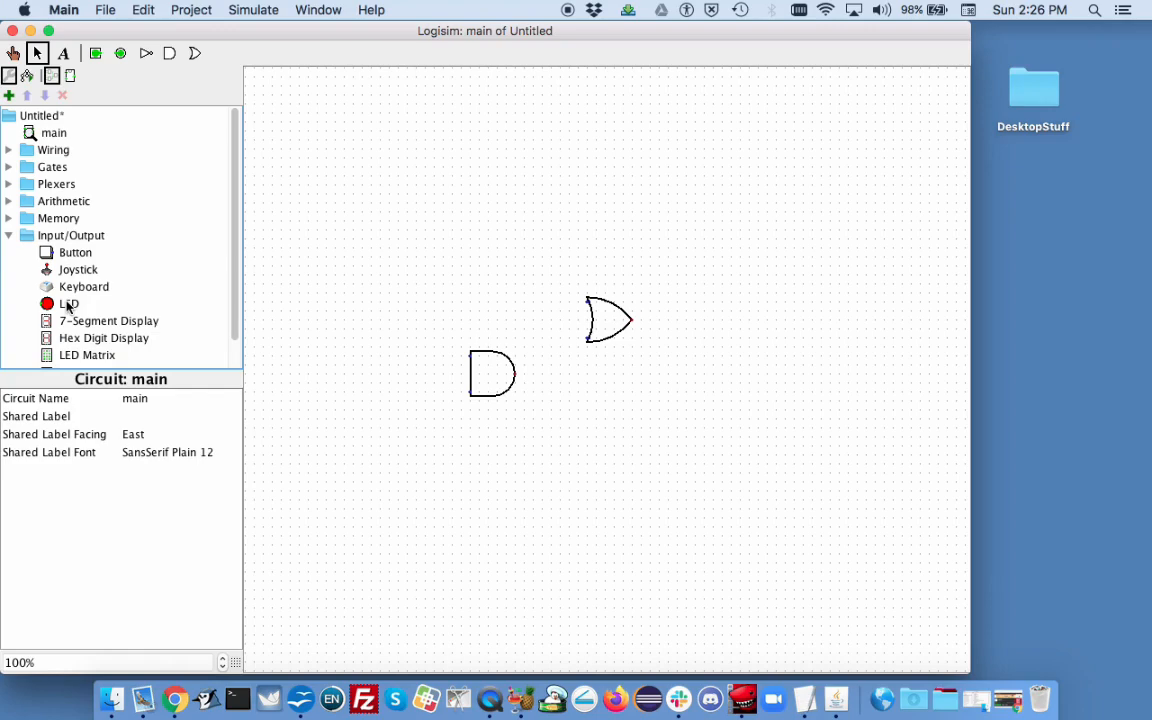
click(8, 236)
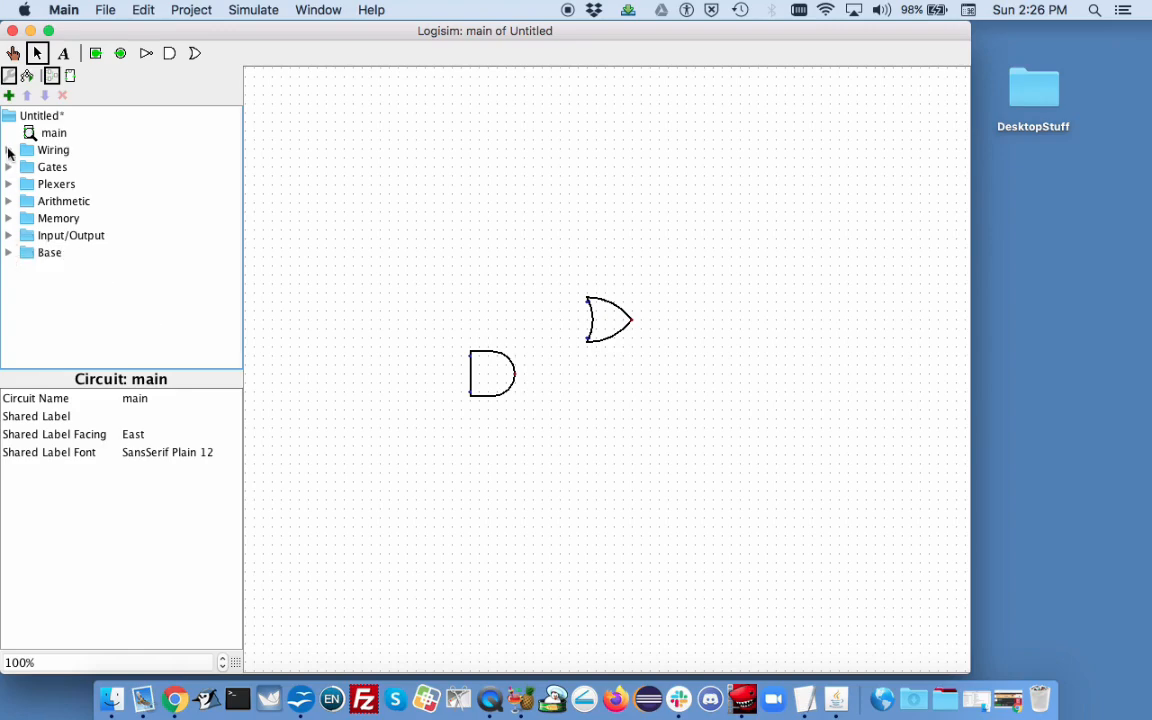
Step: Place three pins in a column left of the AND gate and one pin to the right of the OR gate
click(8, 150)
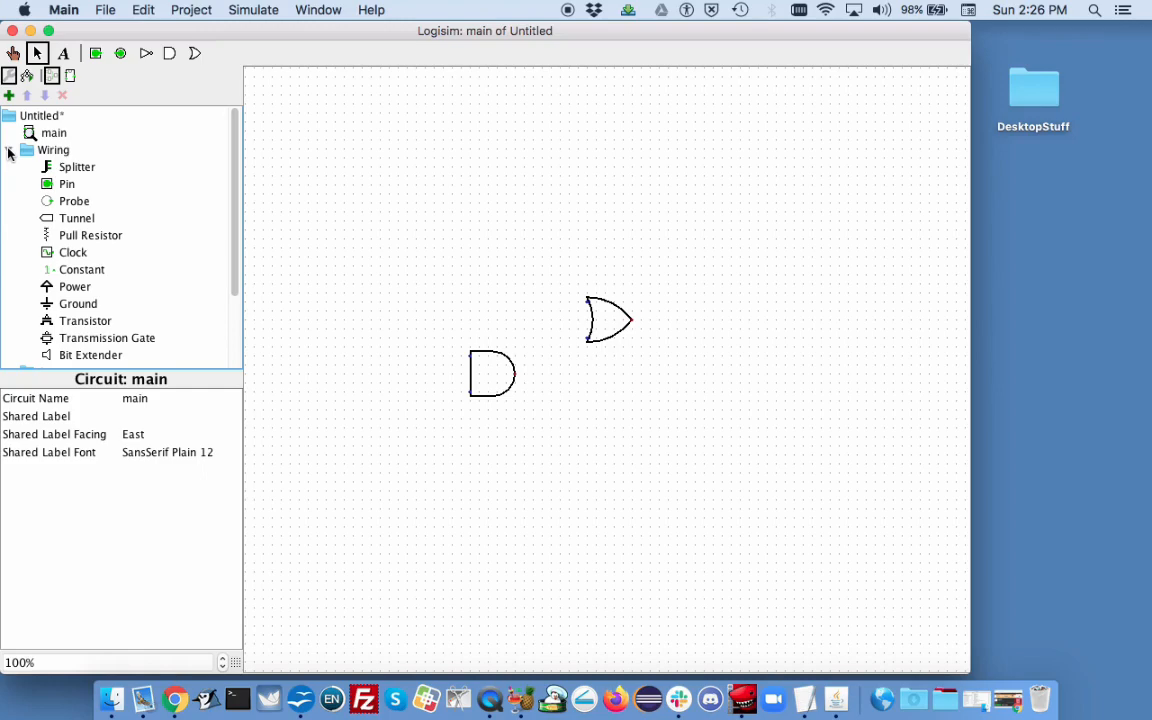
click(60, 185)
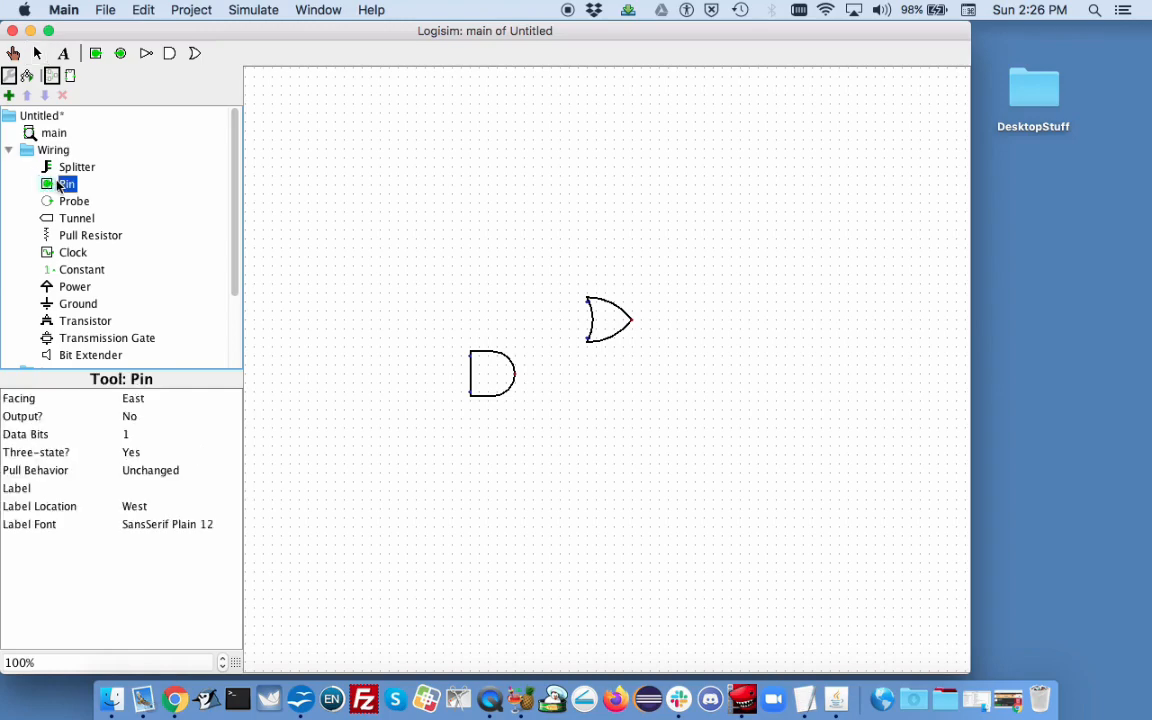
click(408, 301)
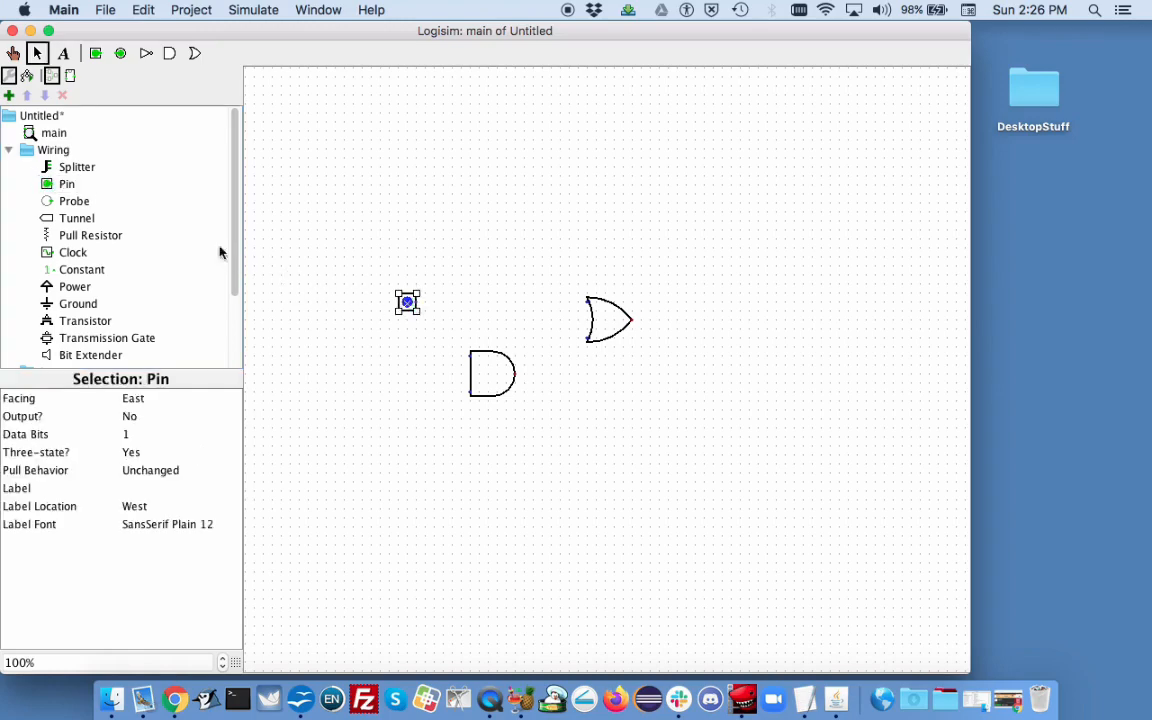
click(67, 186)
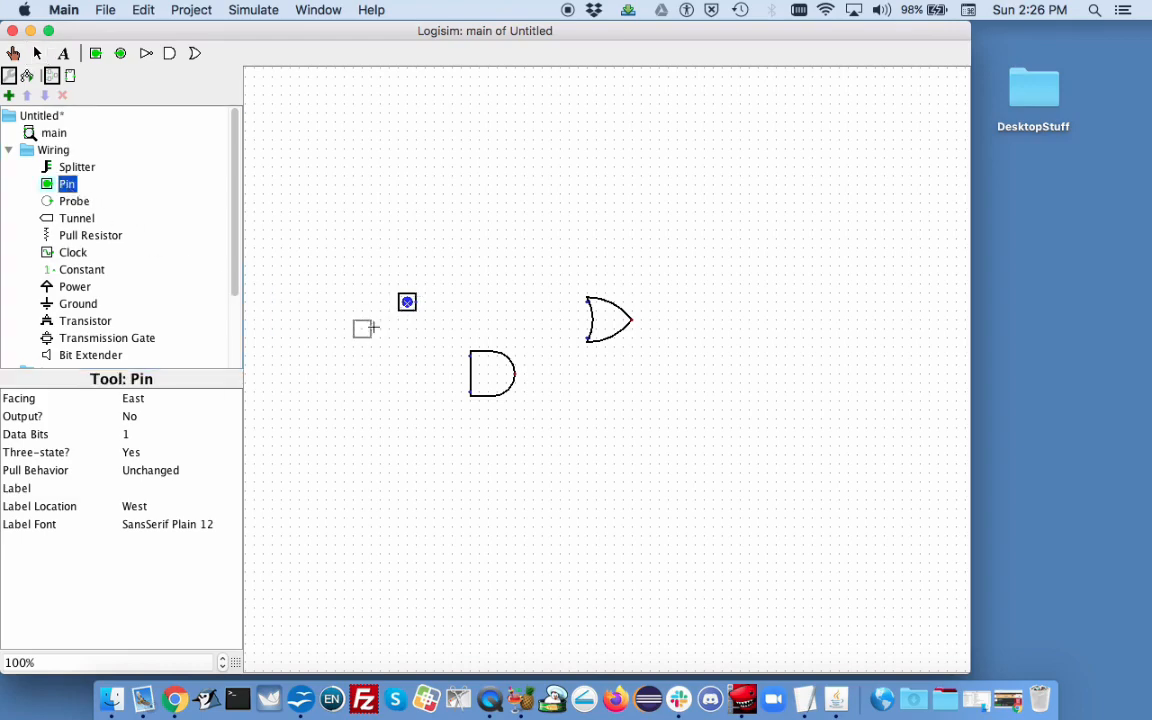
click(408, 356)
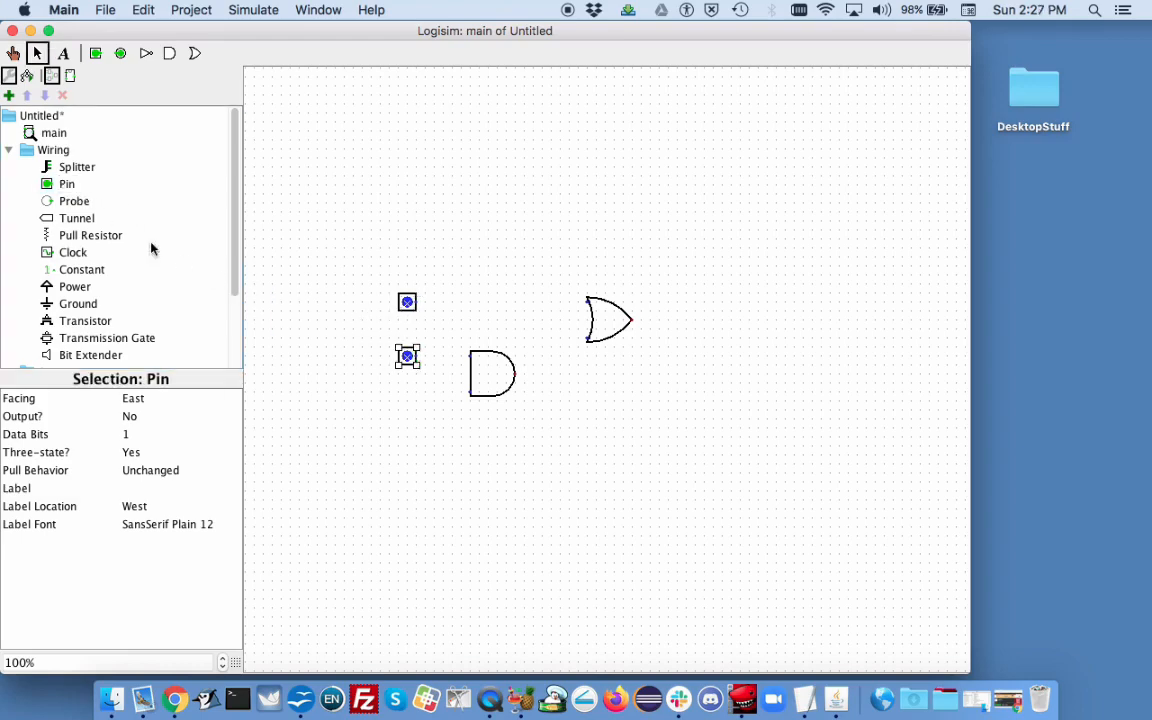
click(67, 186)
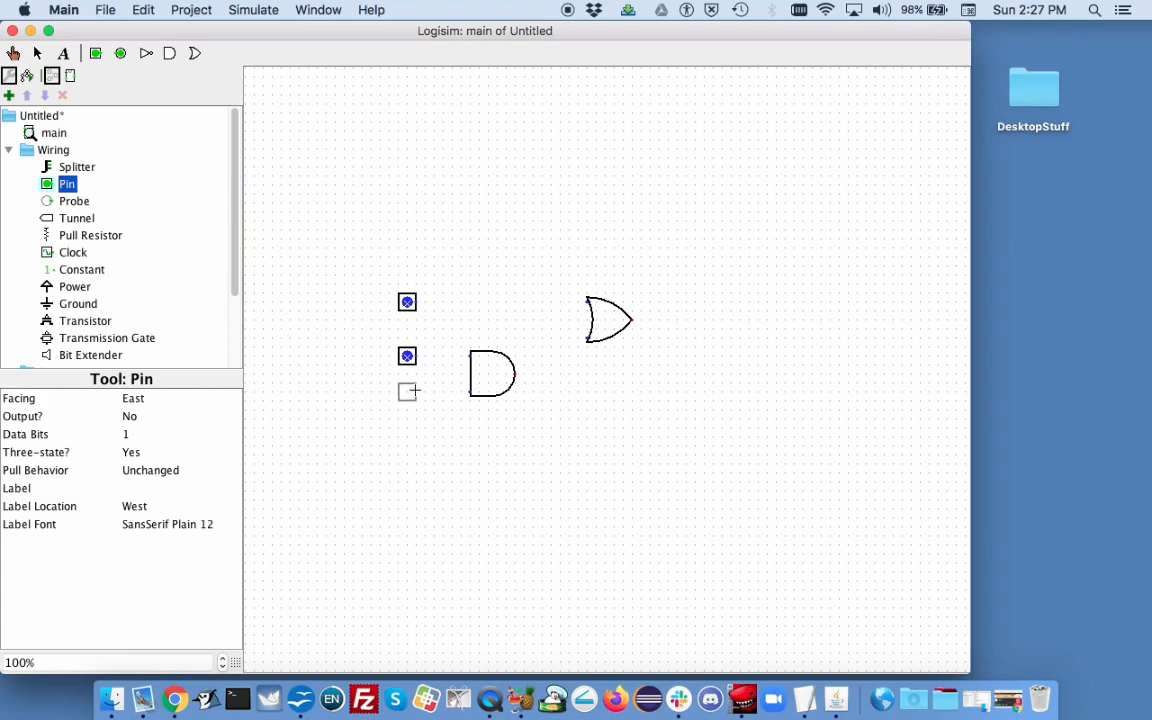
click(408, 391)
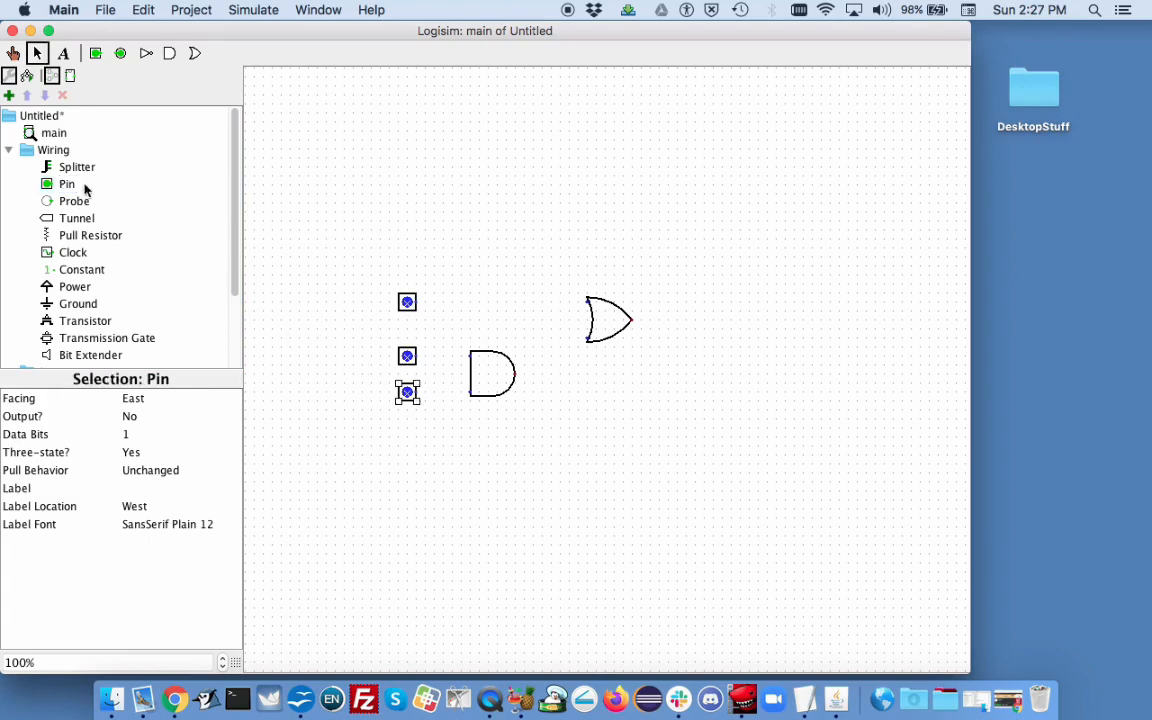
click(62, 186)
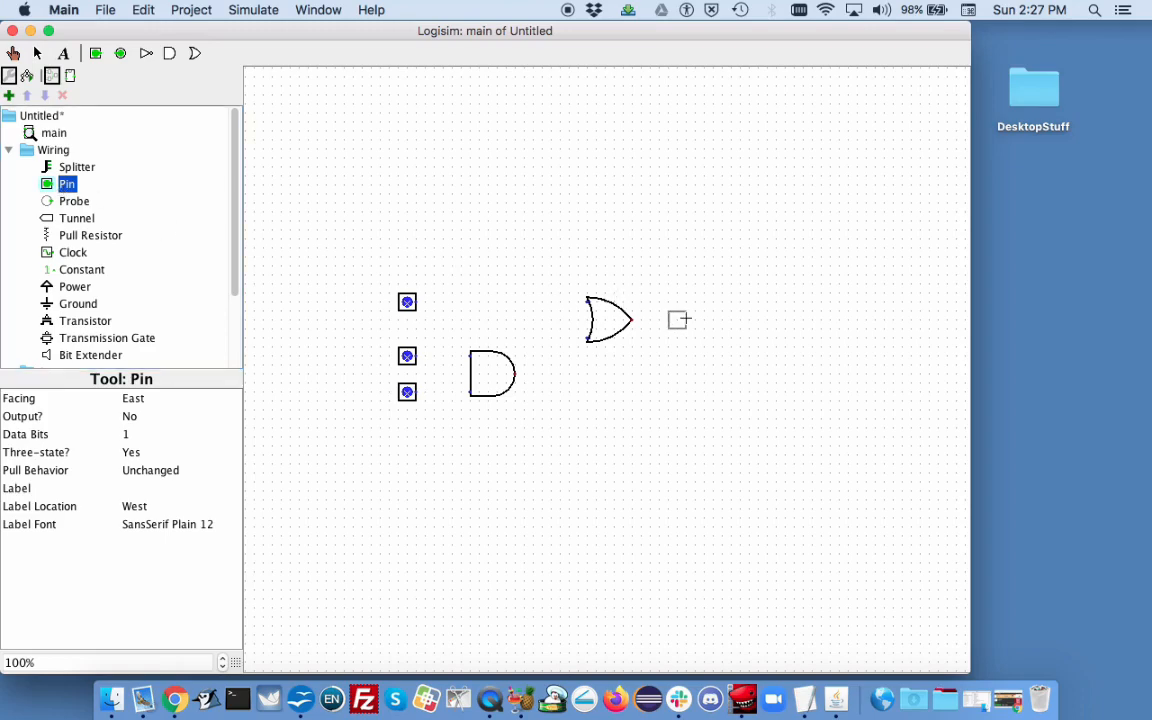
click(741, 319)
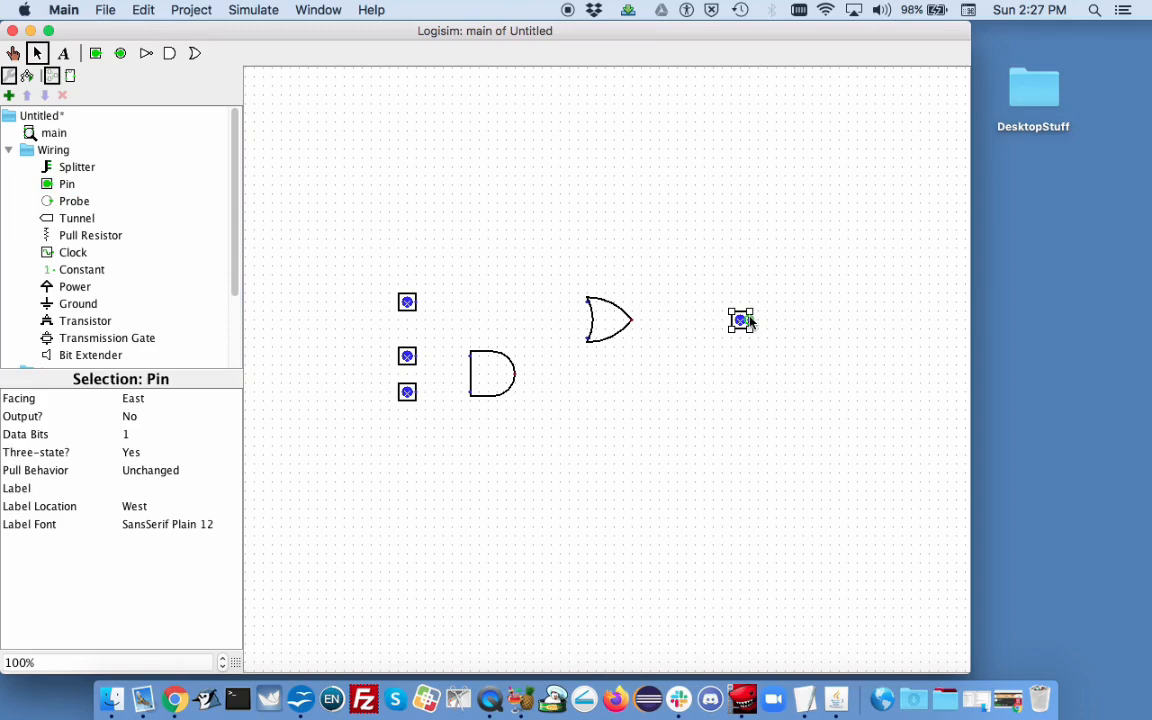
Step: Set the Three-state option to No for each of the three left pins
click(411, 309)
click(136, 455)
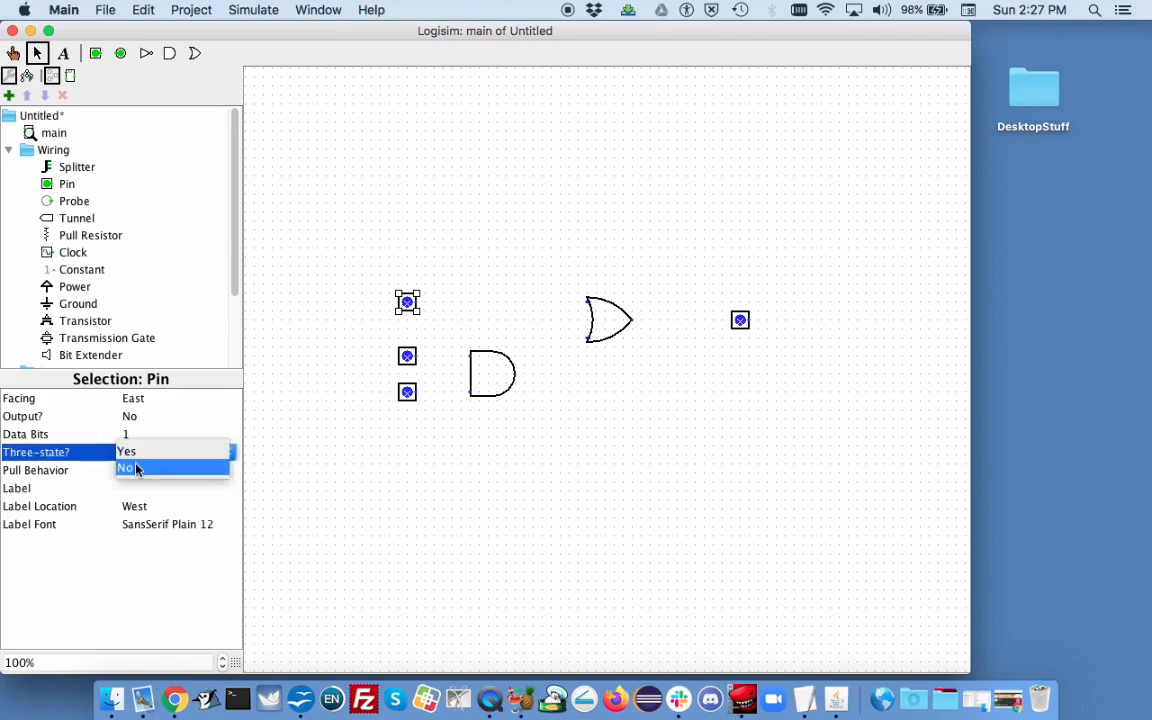
click(138, 468)
click(407, 357)
click(134, 455)
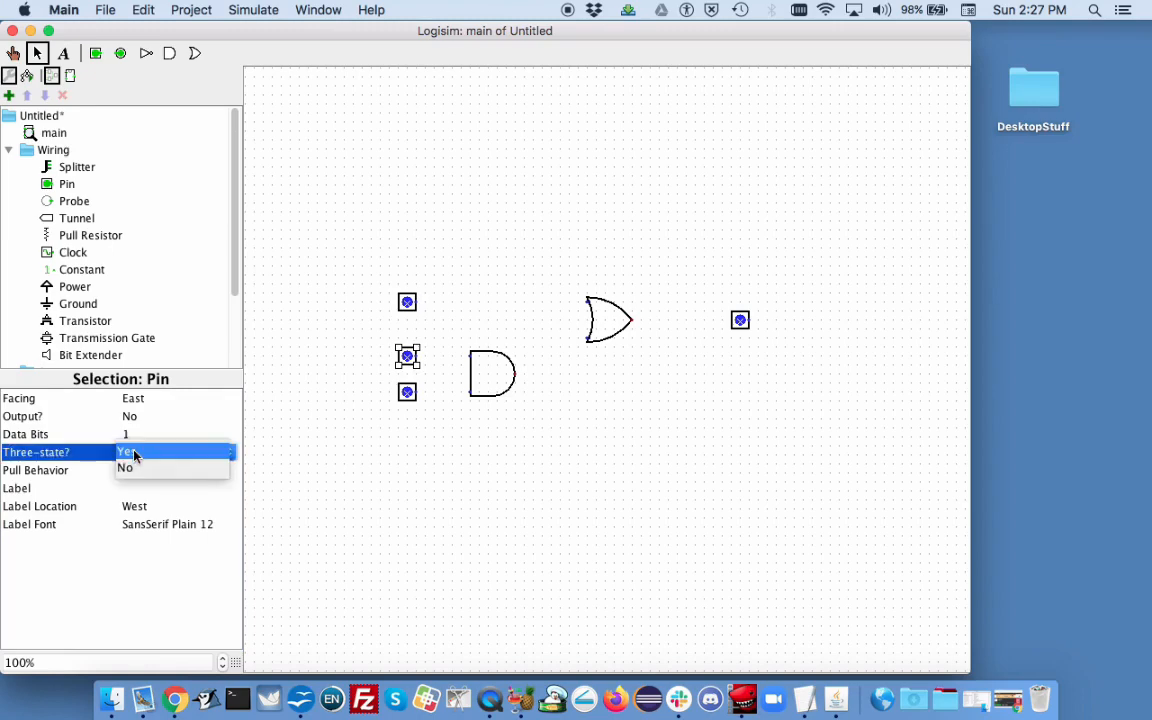
click(136, 468)
click(407, 392)
click(129, 456)
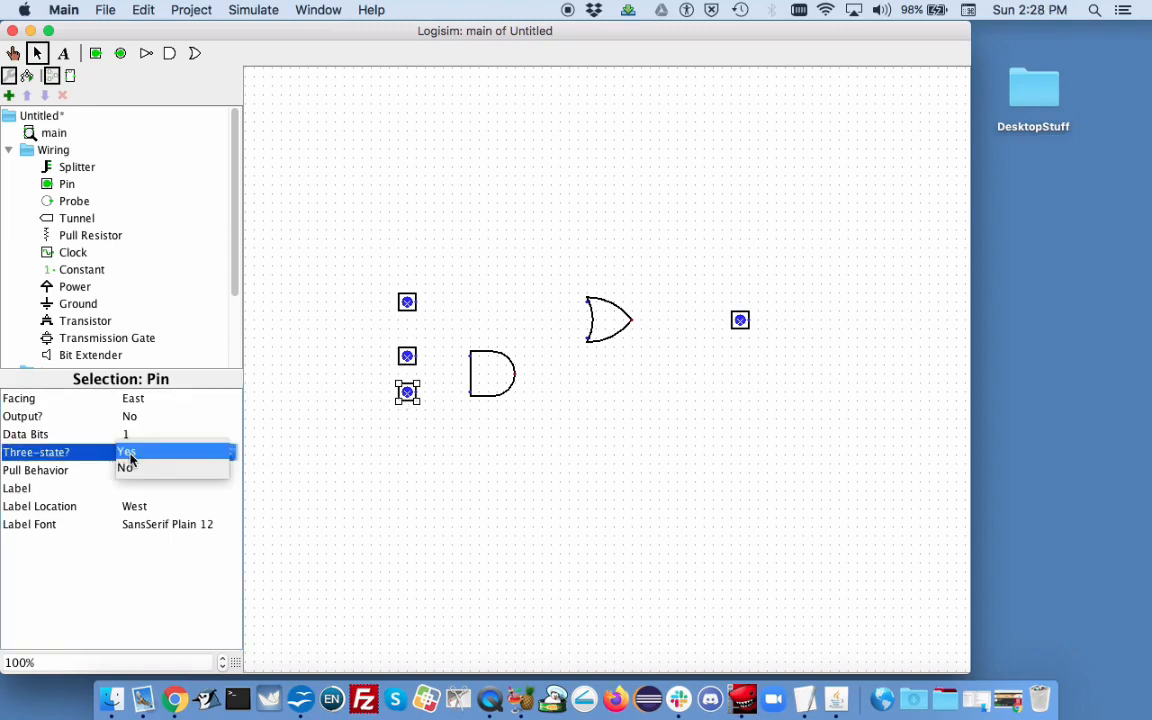
click(131, 469)
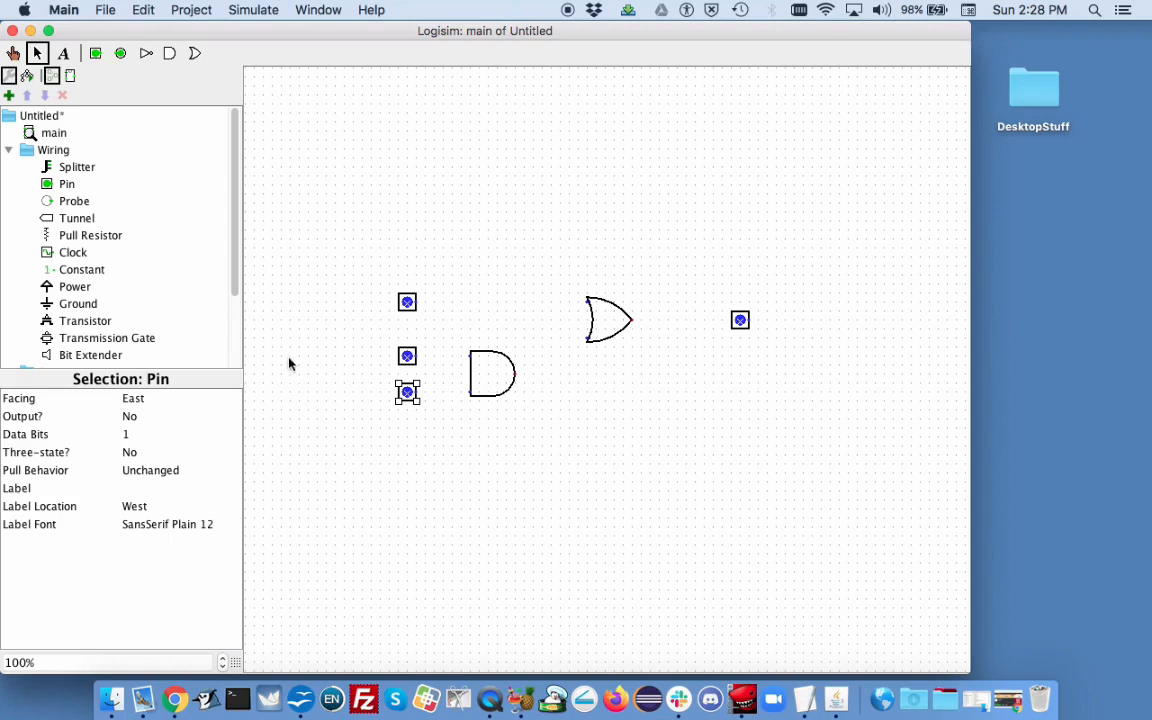
Step: Label the three left input pins A, B and C from top to bottom
click(407, 306)
click(161, 488)
text(A)
key(Return)
click(407, 360)
click(149, 488)
text(B)
key(Return)
click(407, 396)
click(161, 488)
text(C)
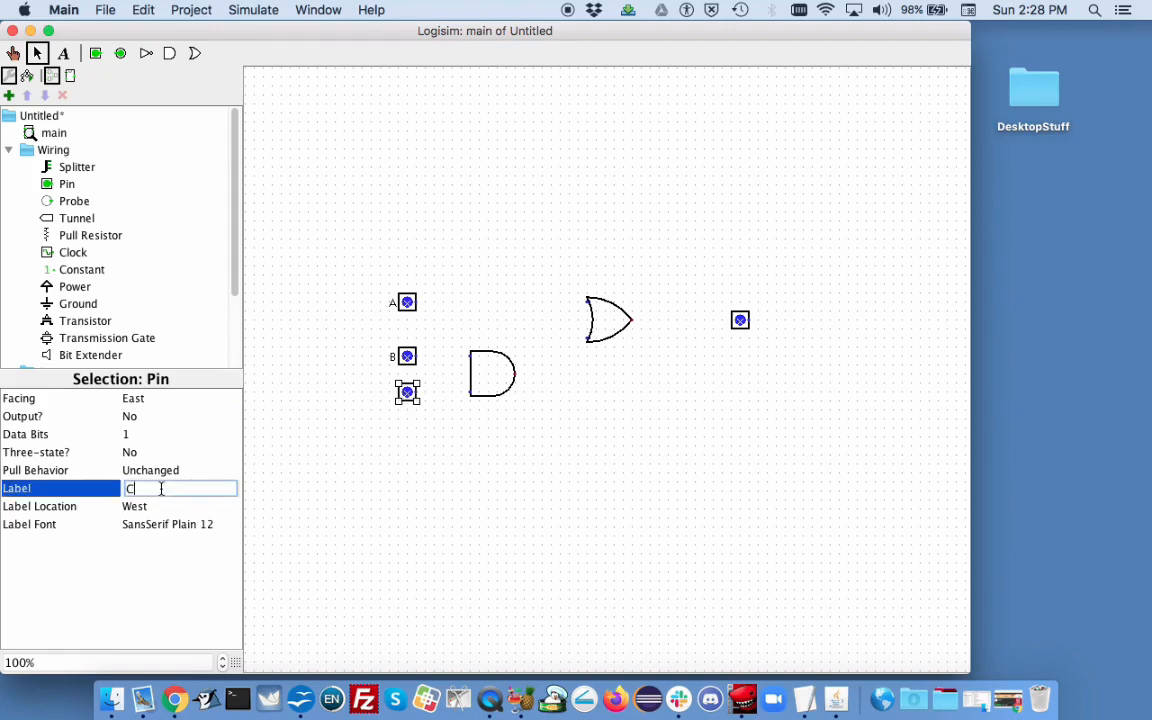
key(Return)
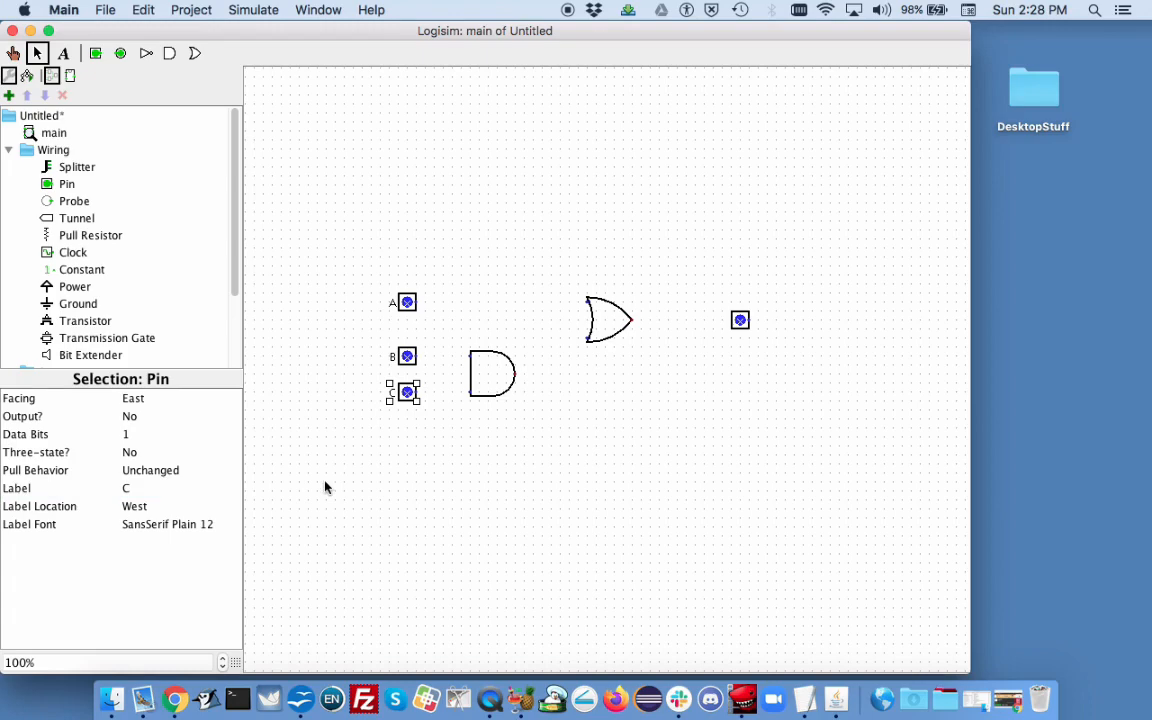
Step: Make the right pin an output by setting its Output? option to Yes
click(740, 321)
click(130, 417)
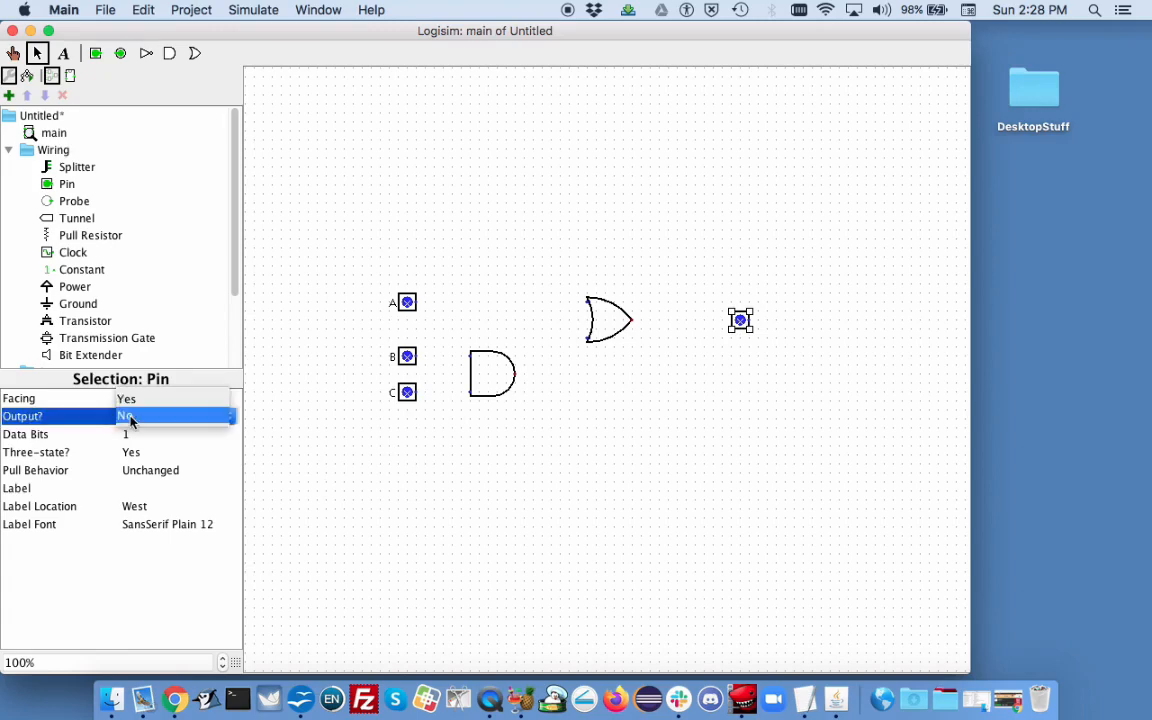
click(130, 402)
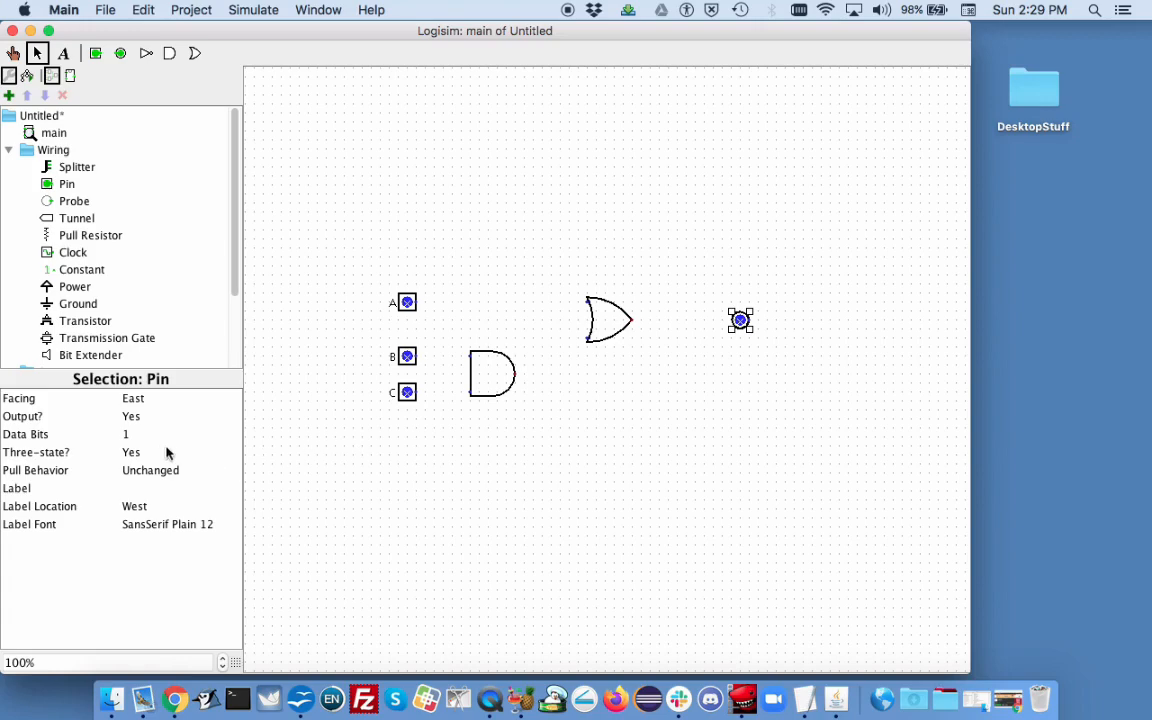
Step: Set the output pin's facing to West and label it Y
click(135, 399)
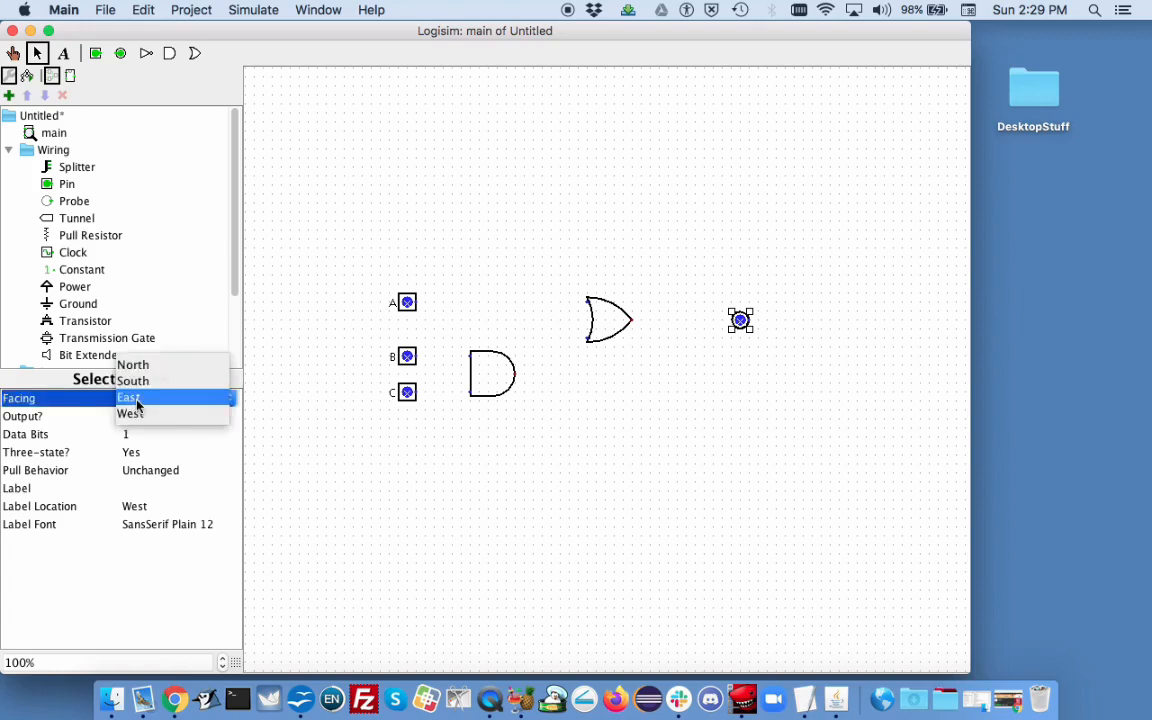
click(137, 414)
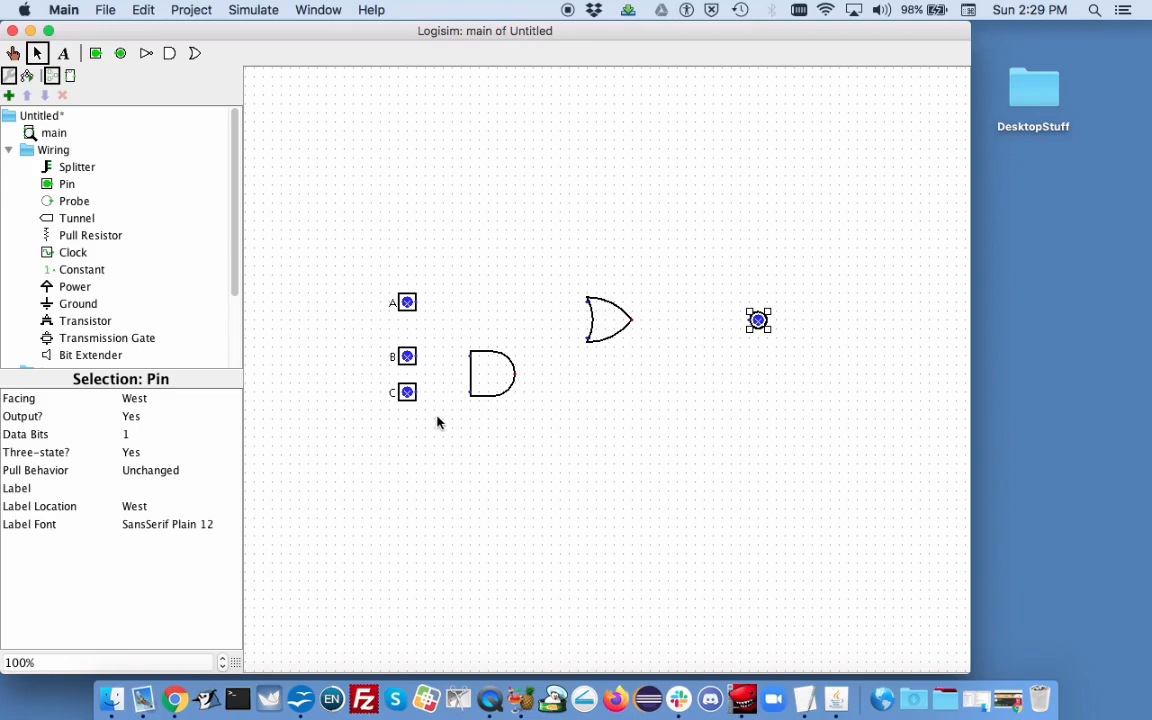
click(149, 486)
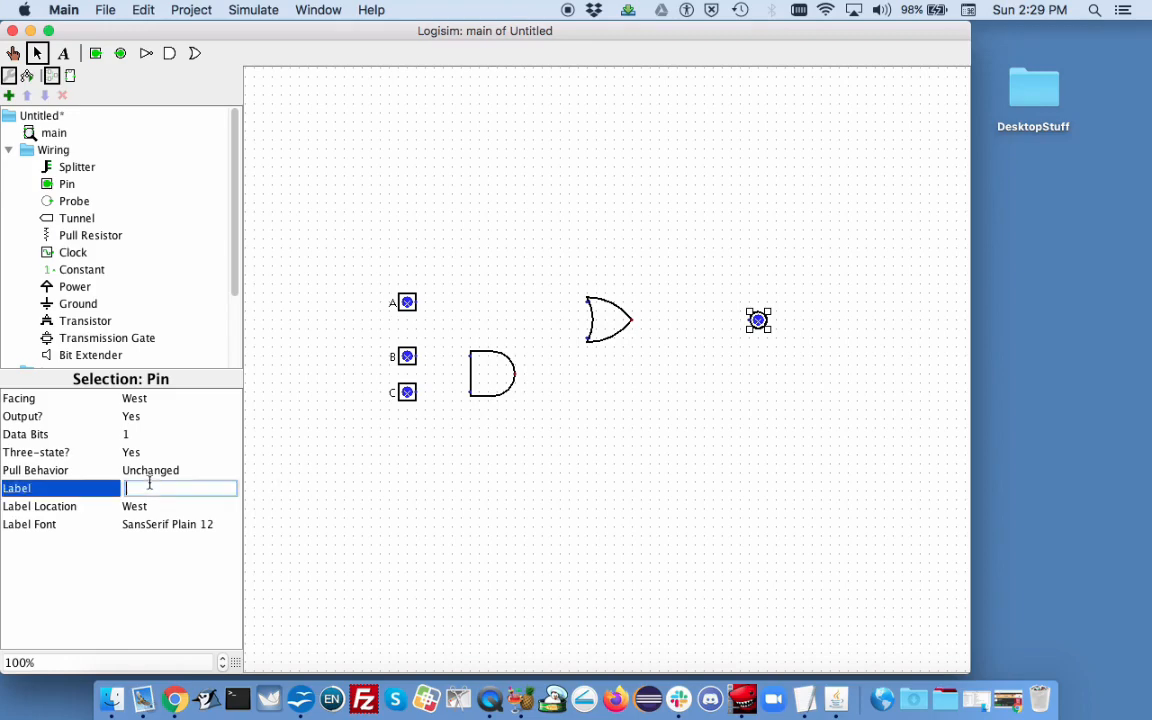
text(Y)
key(Return)
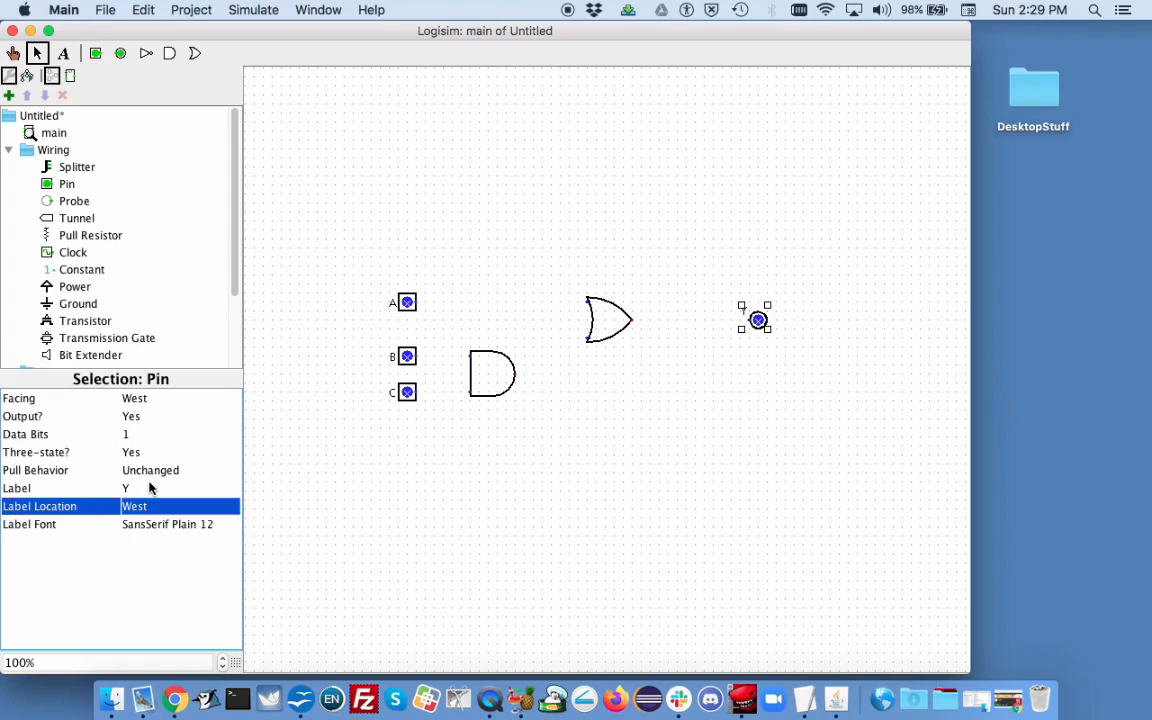
Step: Set the output pin's facing back to East
click(758, 322)
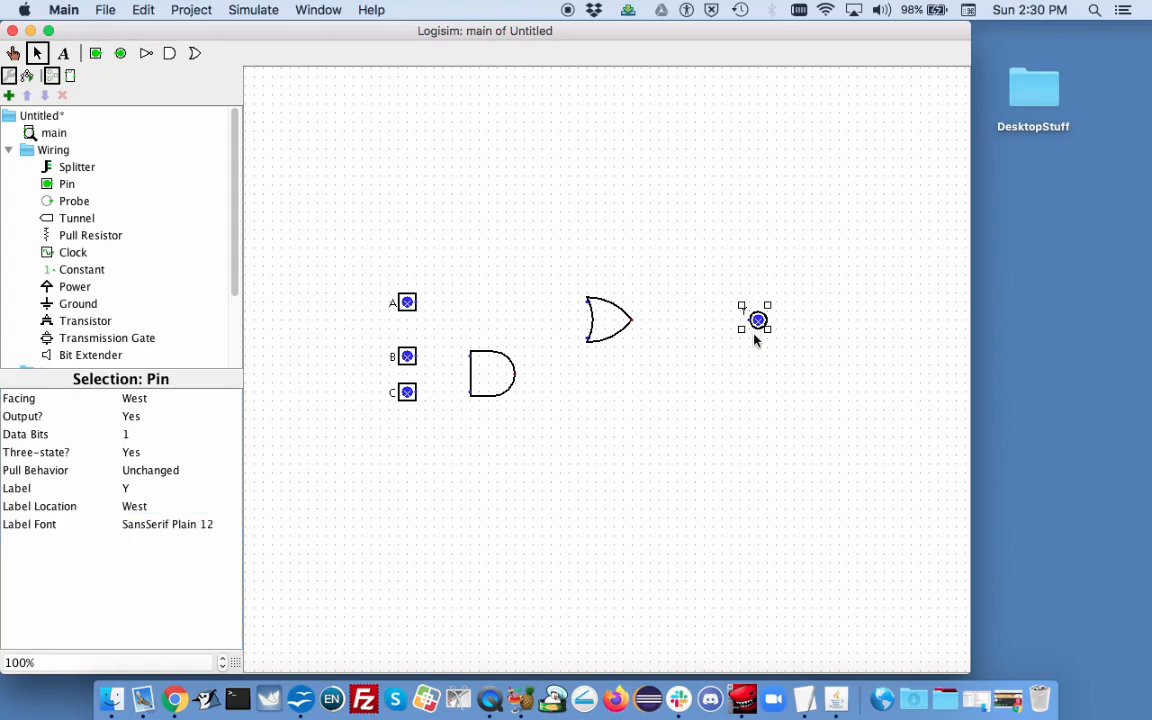
click(756, 338)
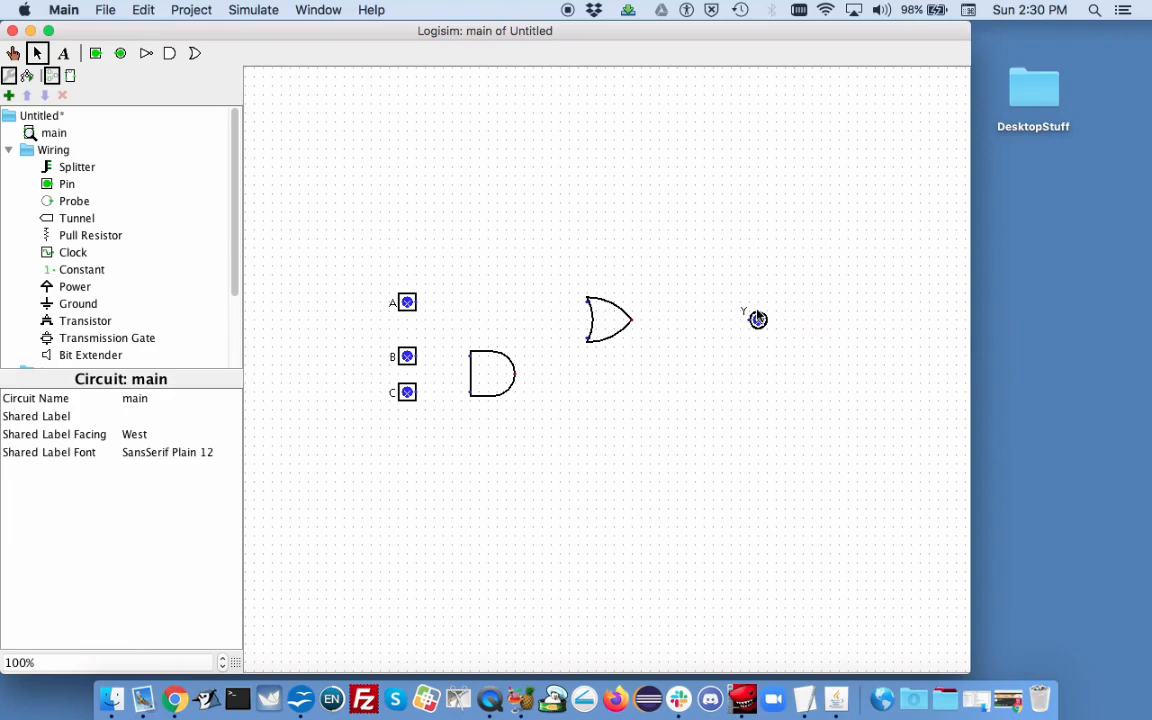
click(758, 318)
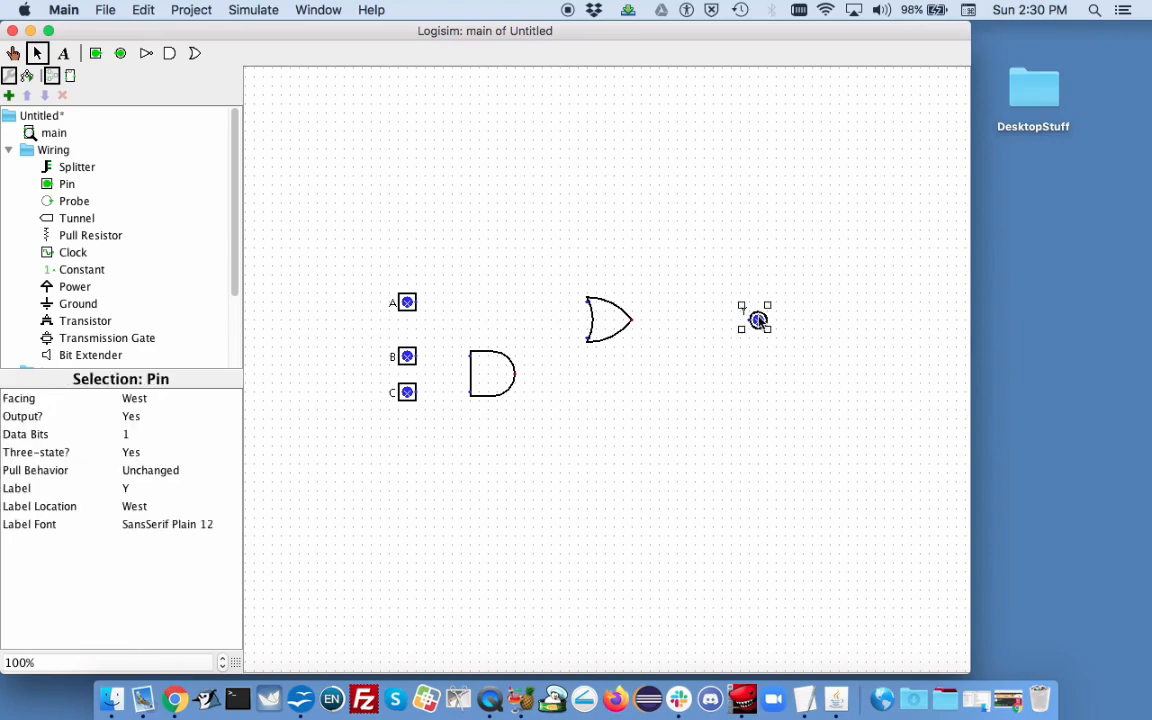
click(132, 399)
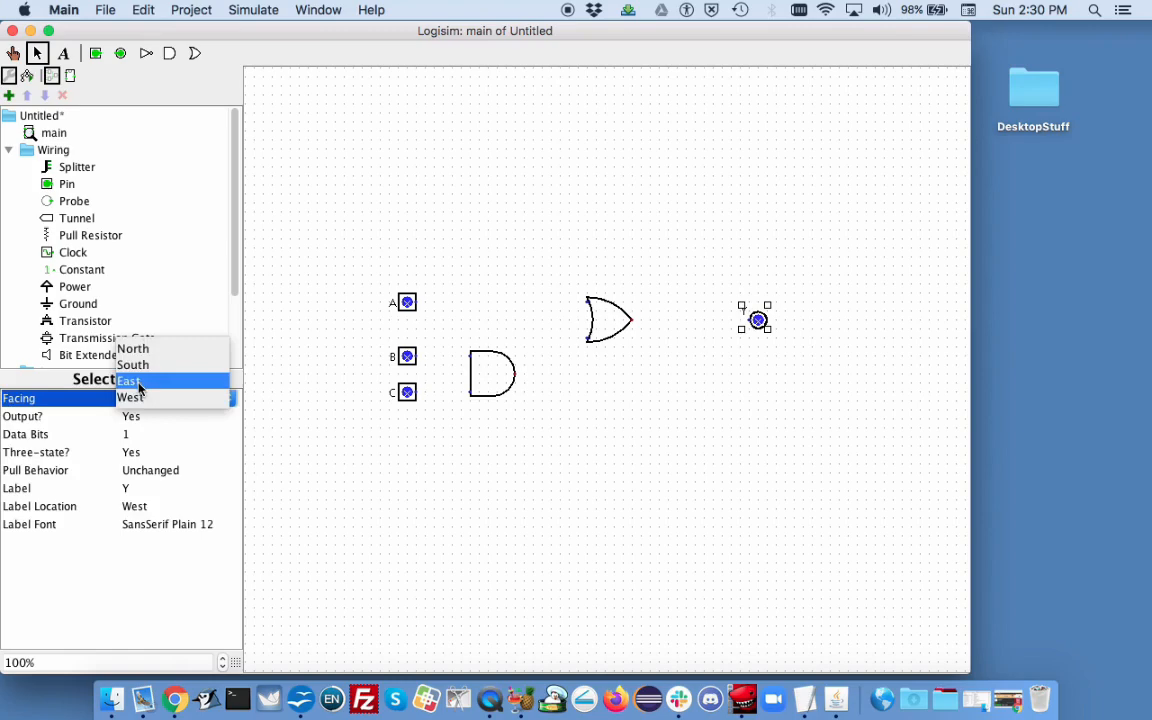
click(139, 381)
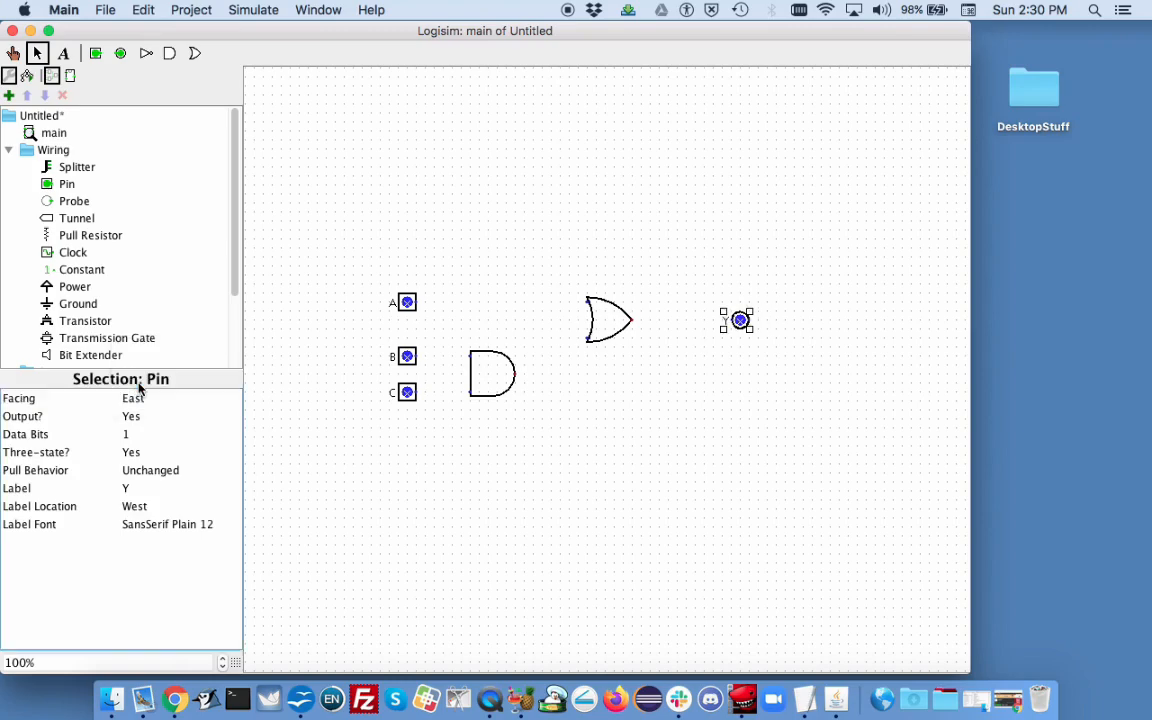
click(667, 460)
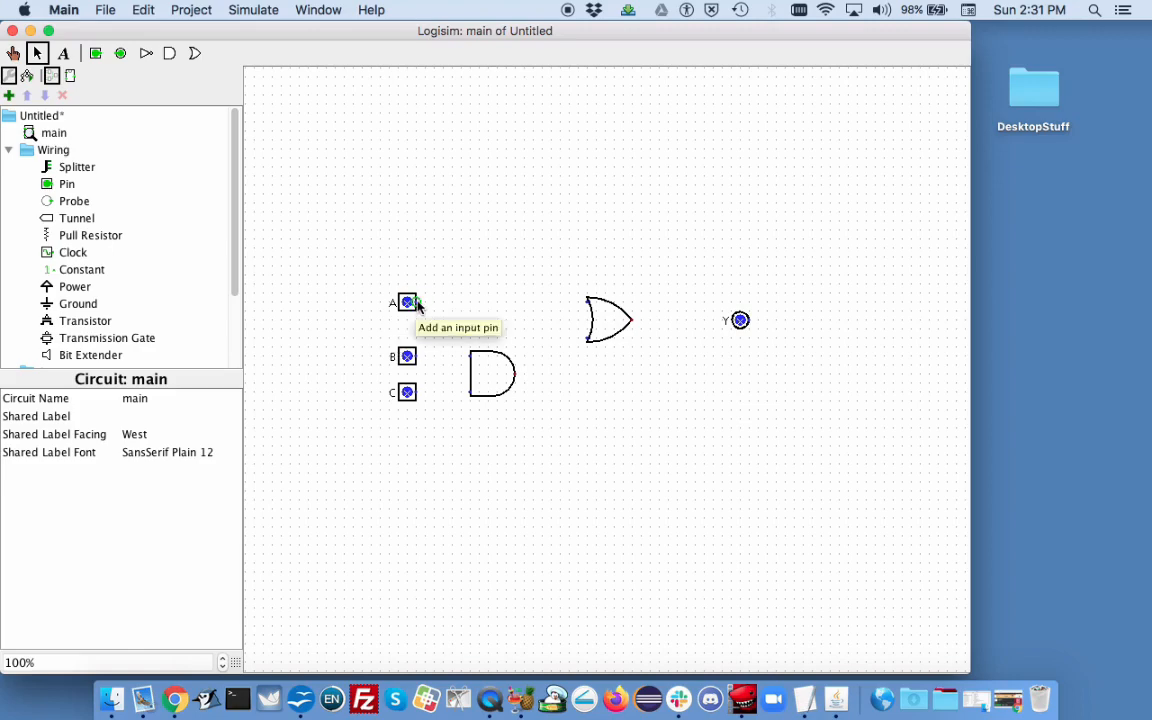
Step: Draw a wire from pin A to the OR gate's upper input, with a short branch down from it
drag(416, 300, 488, 284)
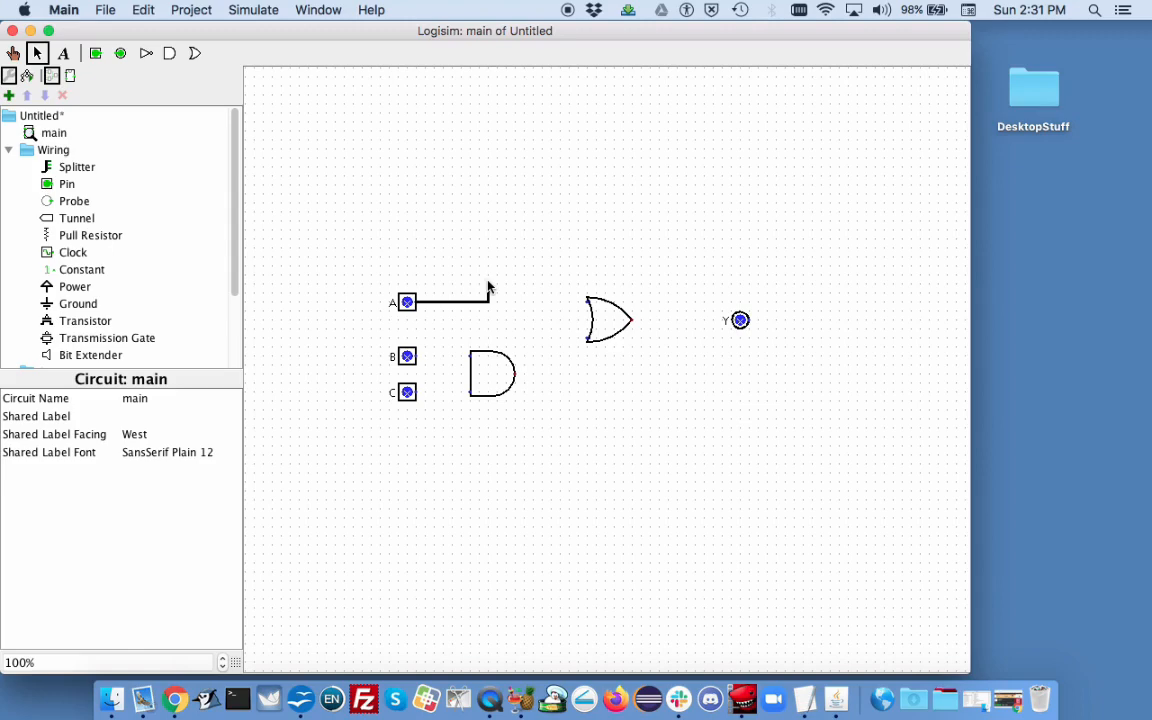
drag(488, 287, 488, 286)
drag(488, 287, 548, 309)
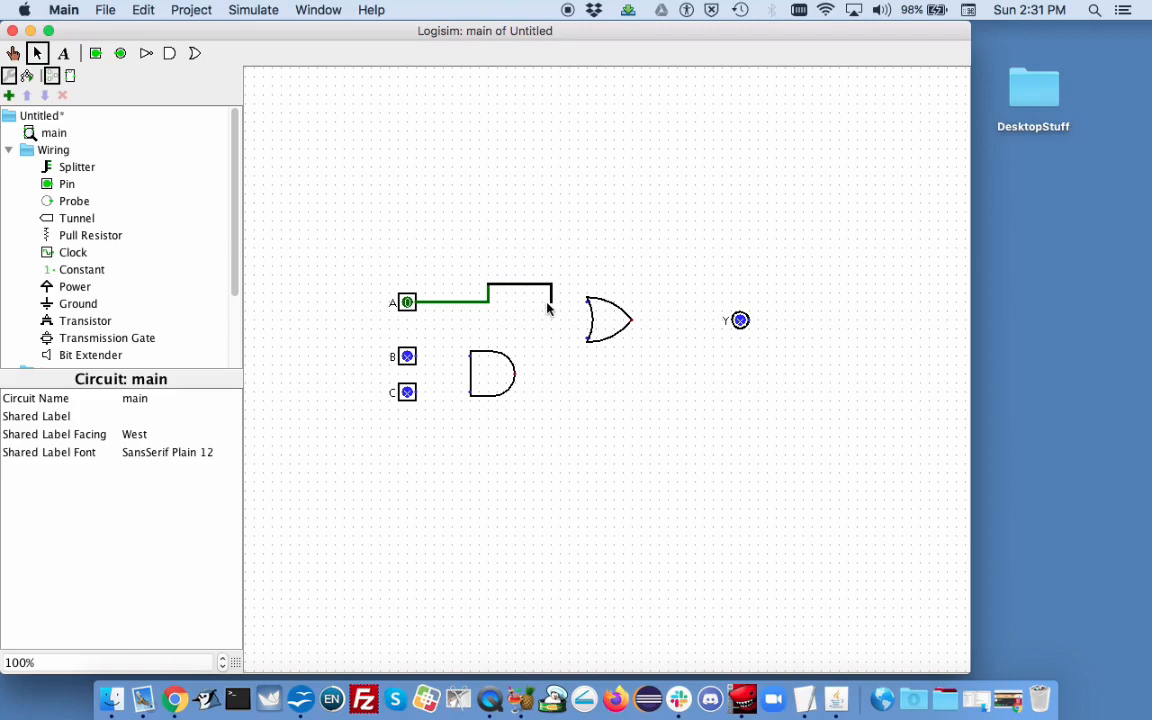
drag(548, 309, 548, 309)
drag(548, 303, 588, 302)
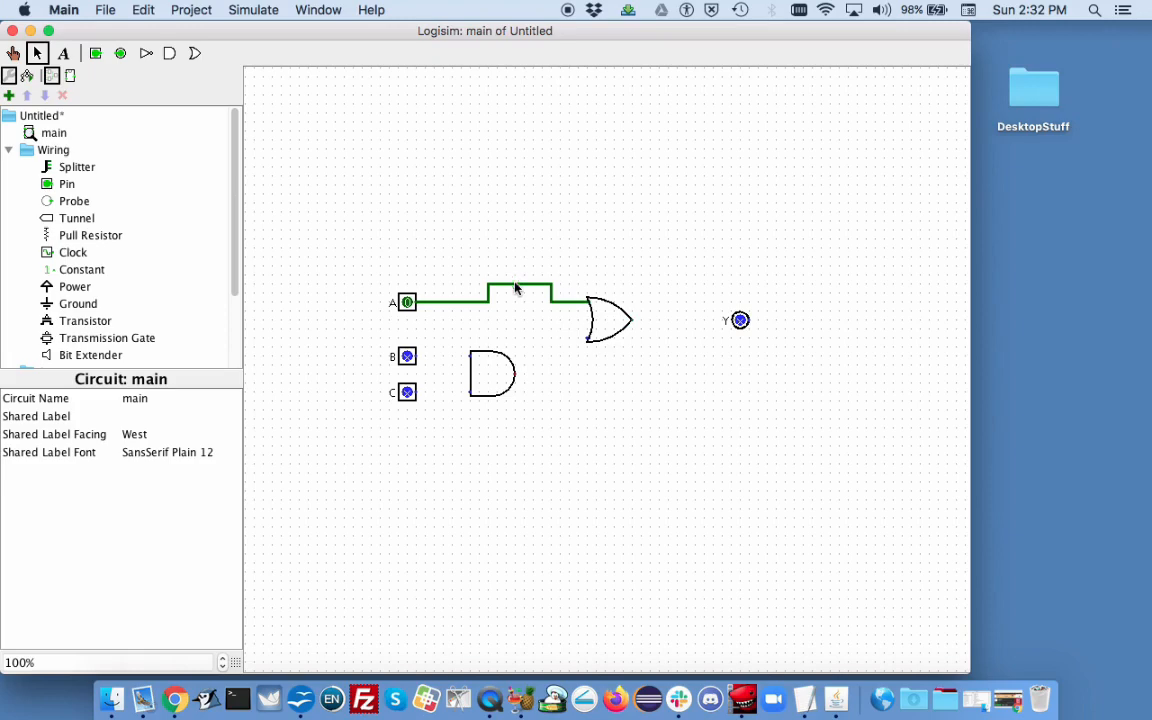
drag(515, 301, 517, 316)
drag(517, 316, 517, 315)
Step: Wire pins B and C to the AND gate's two inputs
mouse_move(416, 357)
mouse_down()
mouse_move(470, 357)
mouse_move(459, 362)
mouse_up()
drag(418, 397, 473, 396)
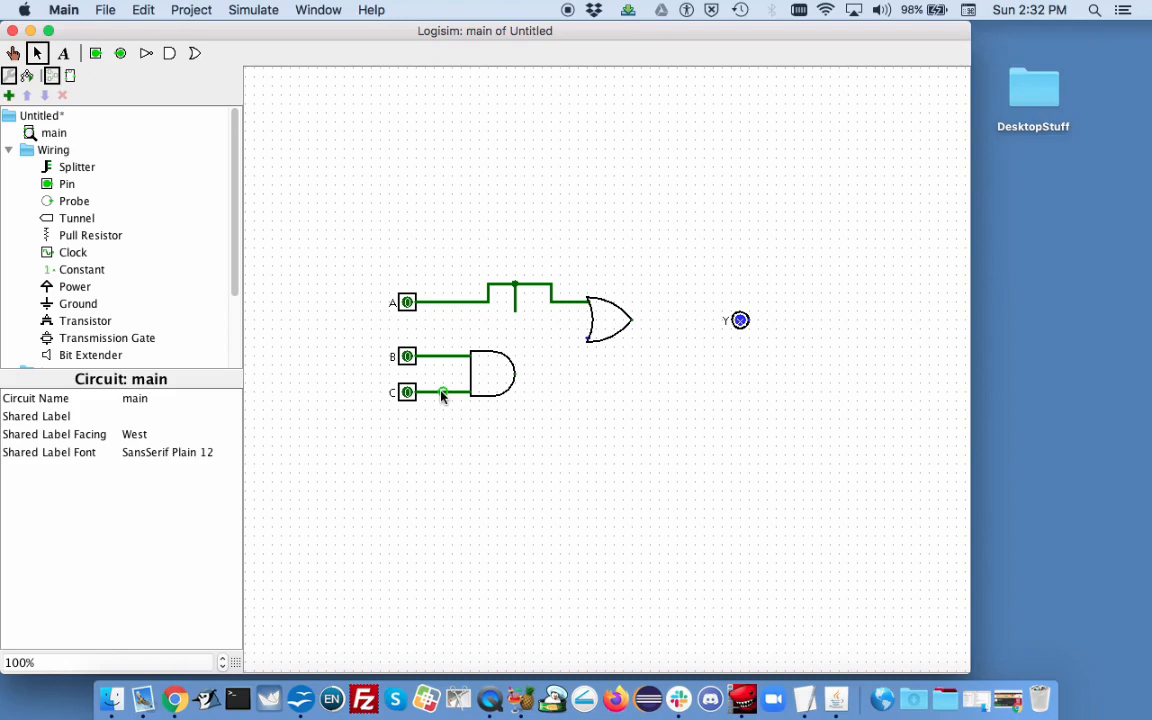
Step: Rework the wiring between the input pins and gates, deleting a stray wire segment near the OR gate and shifting the AND gate
drag(442, 394, 441, 308)
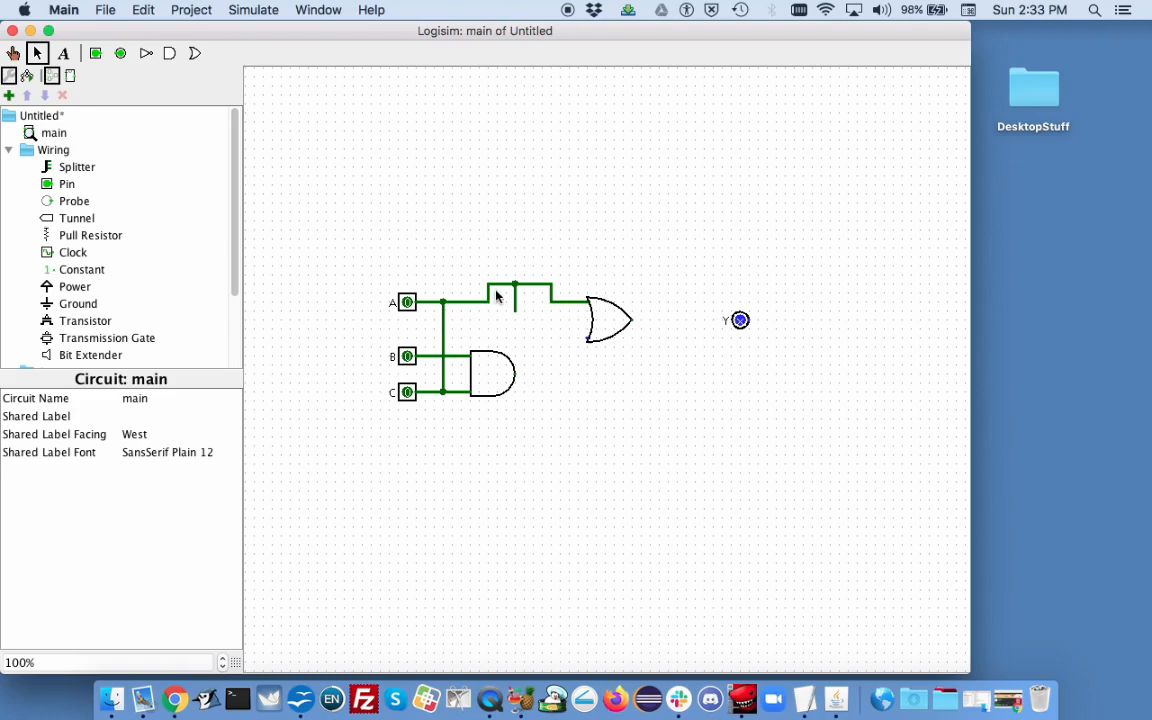
drag(503, 284, 502, 291)
click(497, 292)
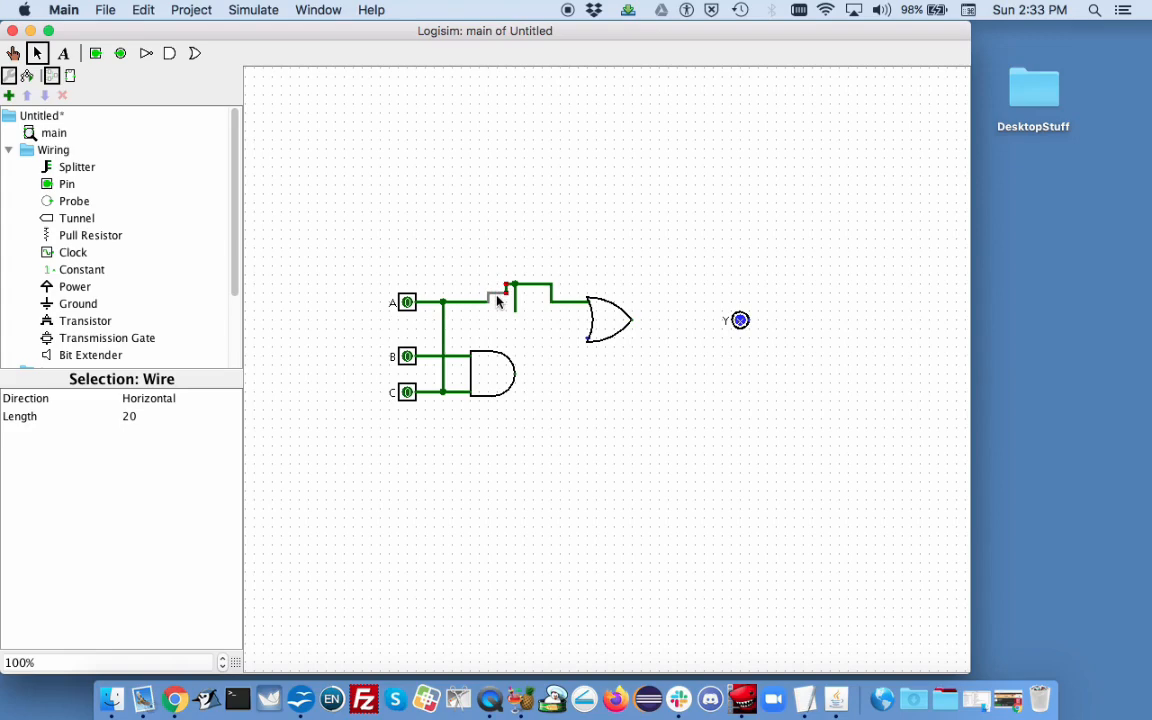
drag(497, 302, 497, 308)
click(534, 289)
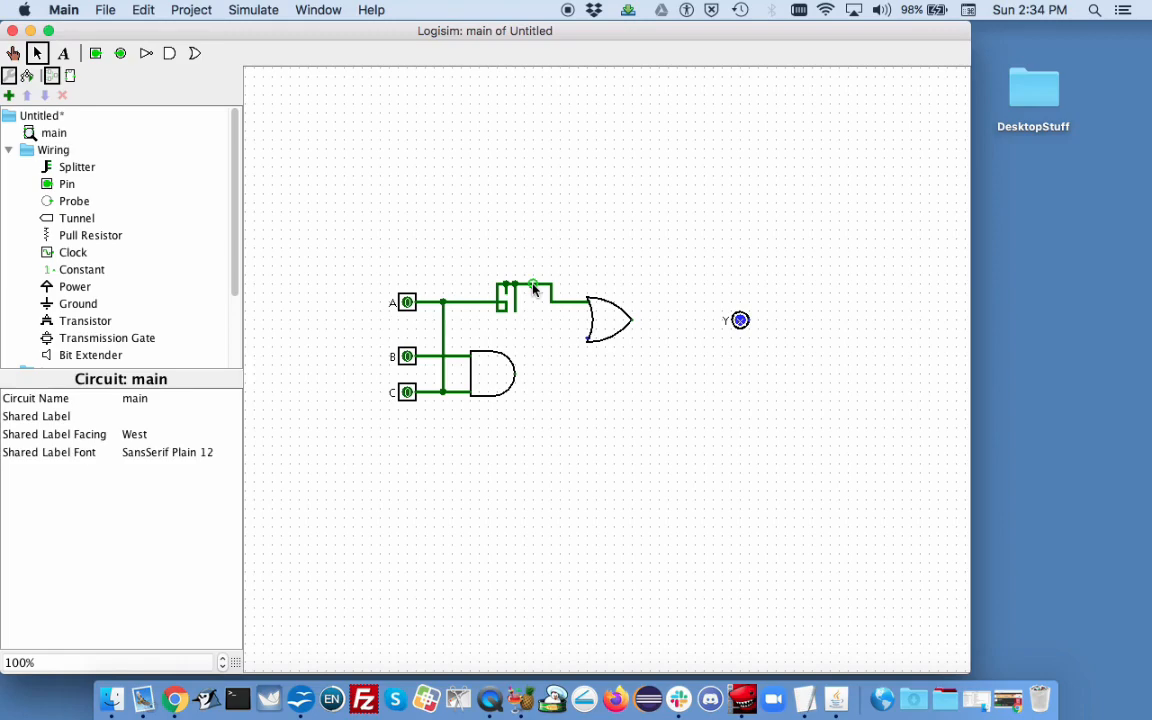
right_click(534, 289)
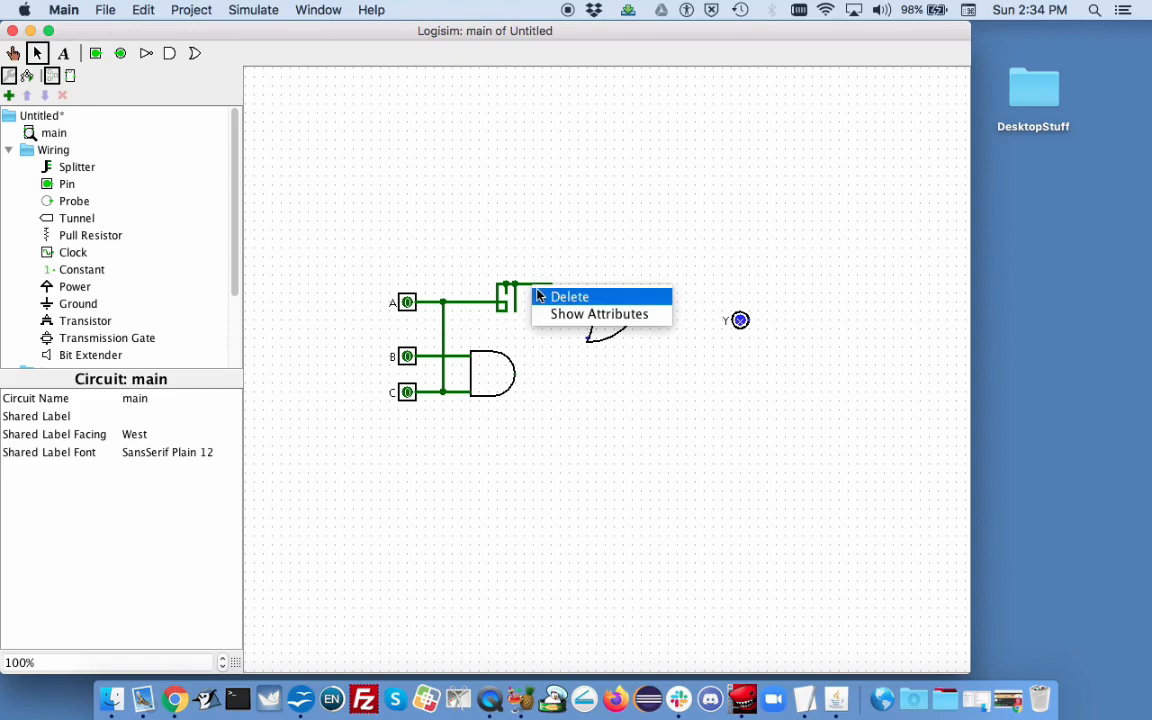
click(568, 297)
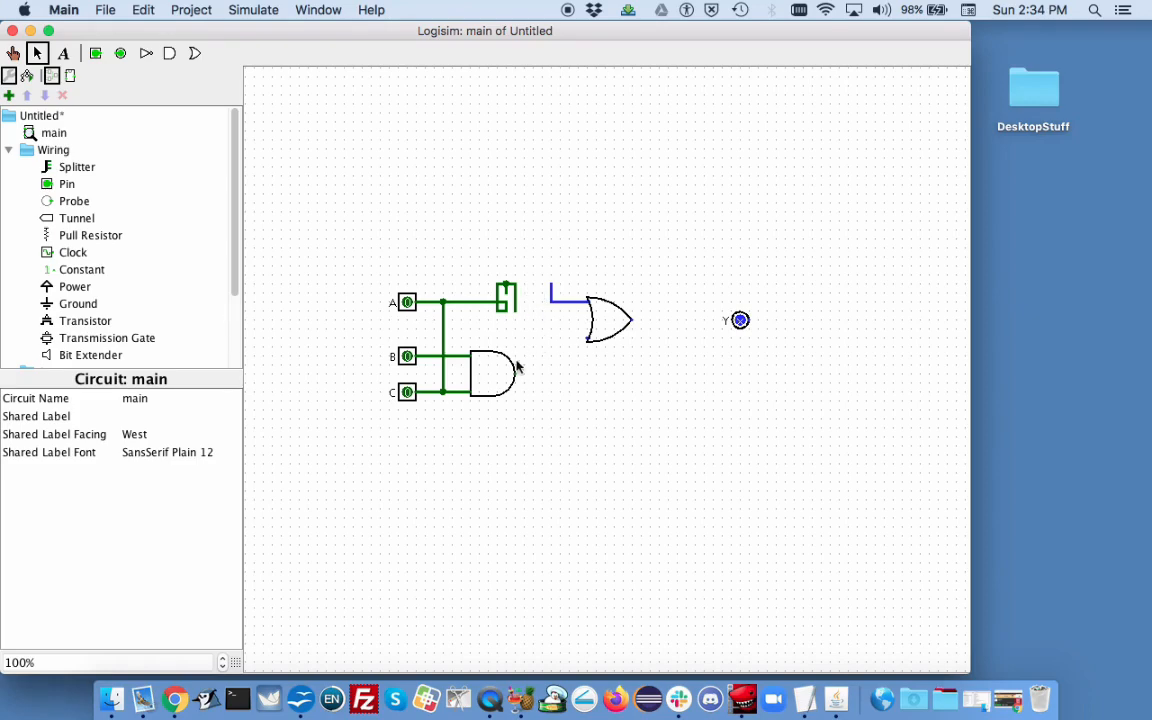
drag(492, 382, 510, 402)
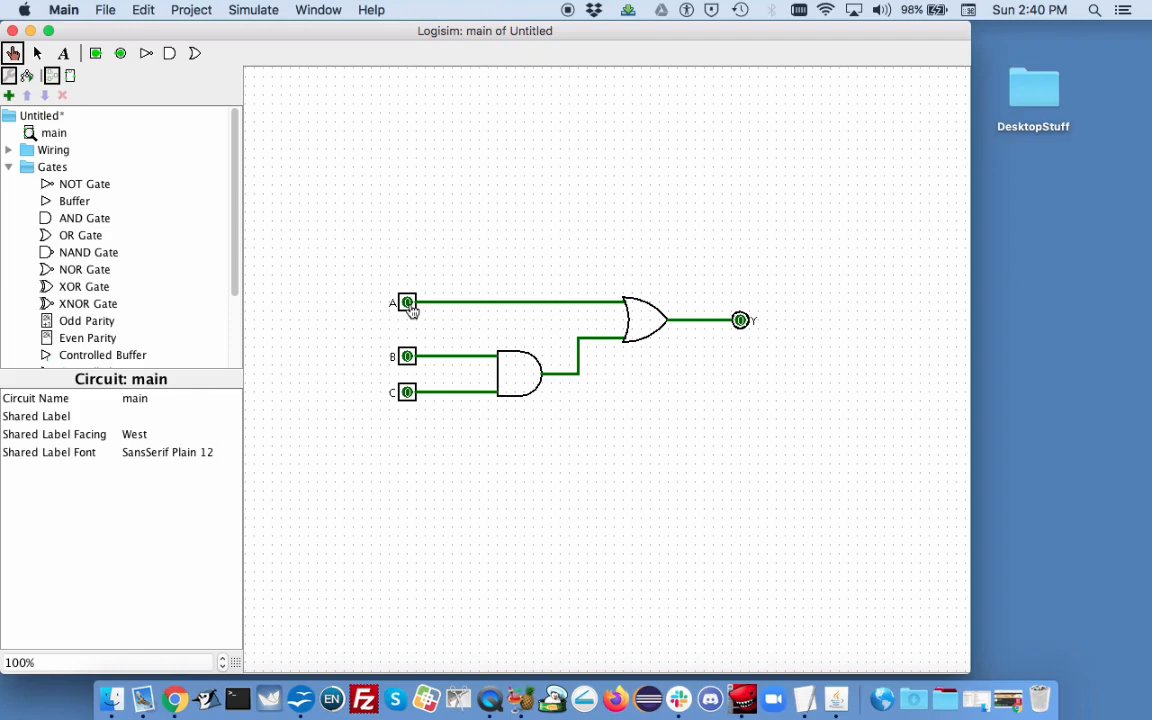
Step: Toggle input pin A on and off with the Poke tool to test output Y
click(408, 303)
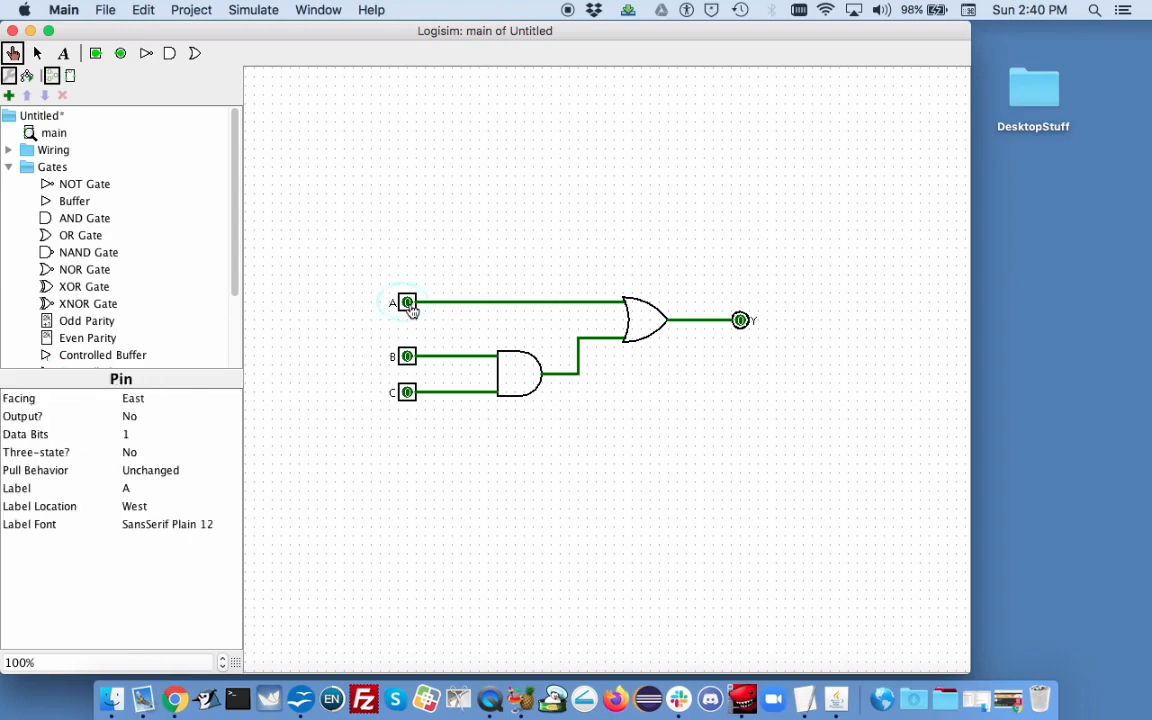
click(408, 303)
click(408, 303)
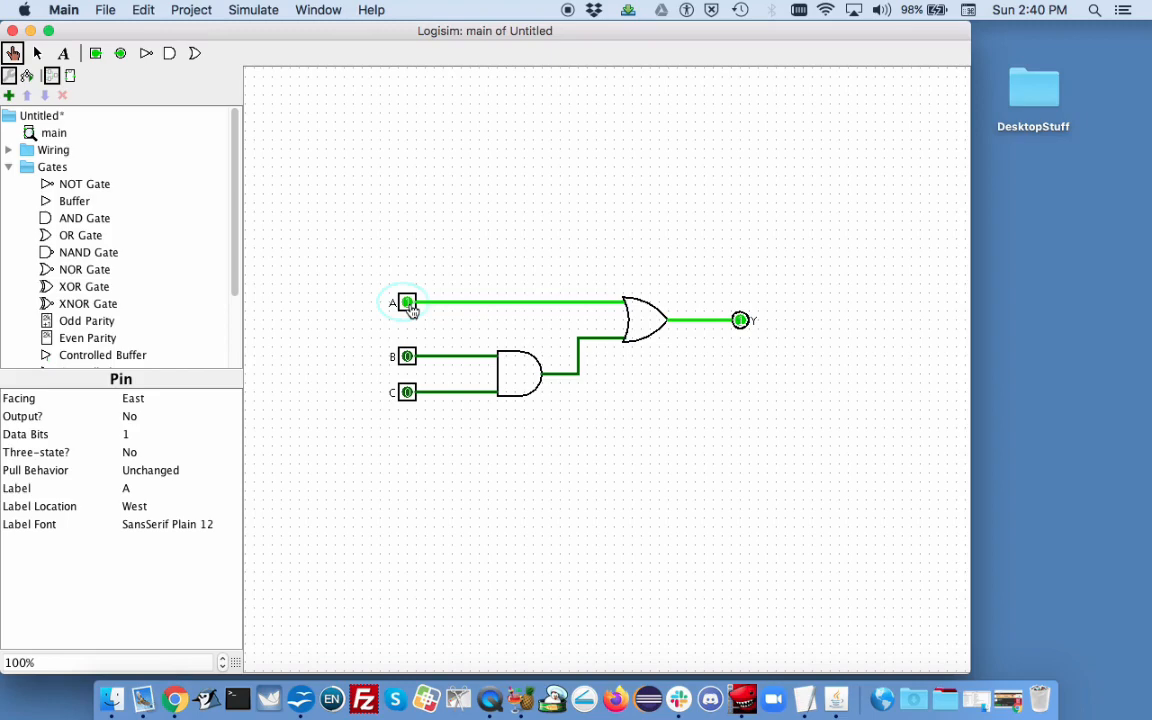
click(408, 303)
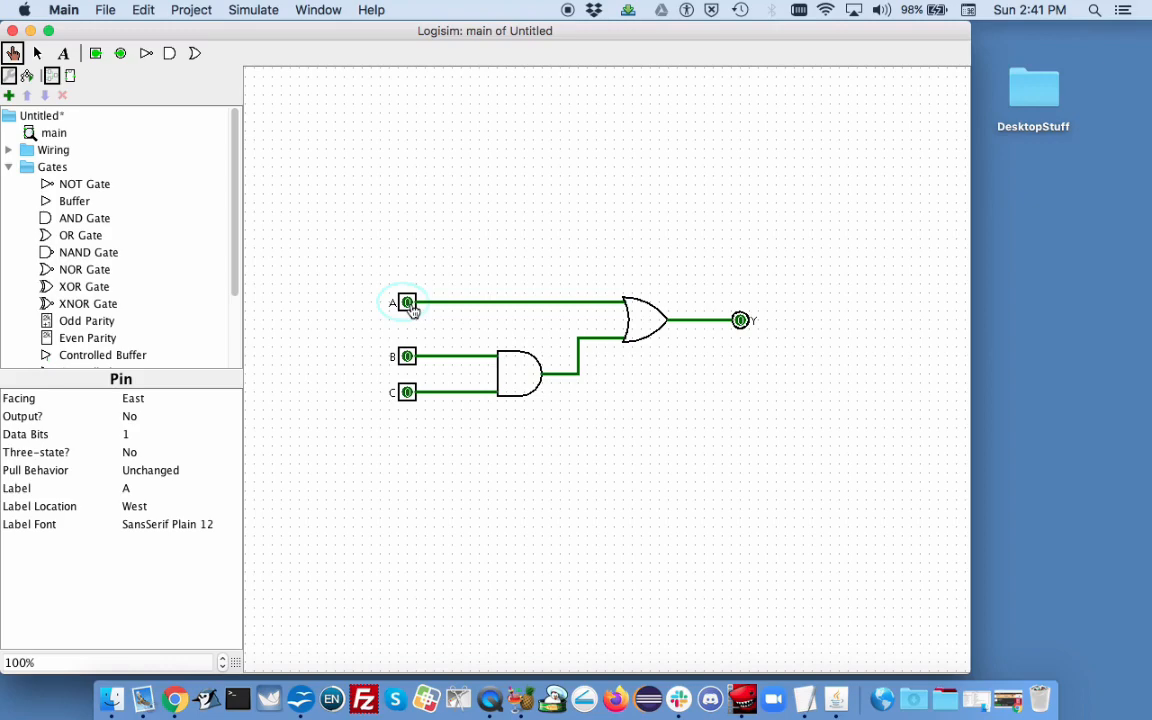
click(407, 303)
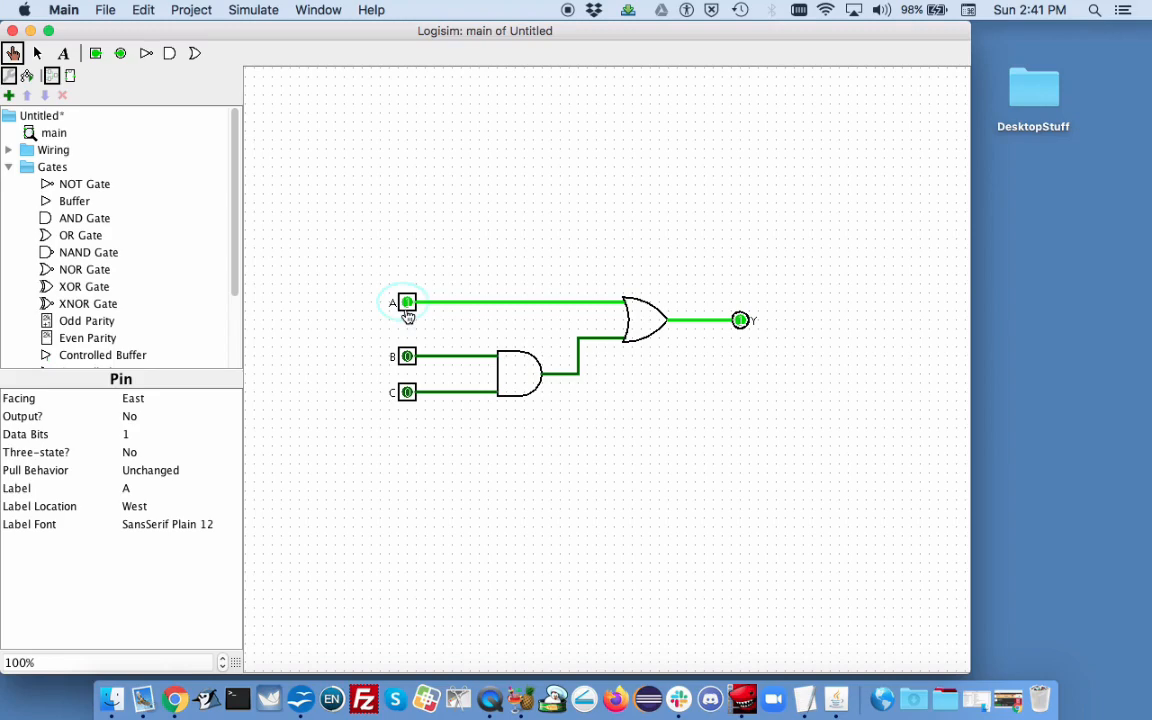
click(407, 310)
Step: Toggle input pins B and C and switch pin A back on to test the circuit's output
click(407, 357)
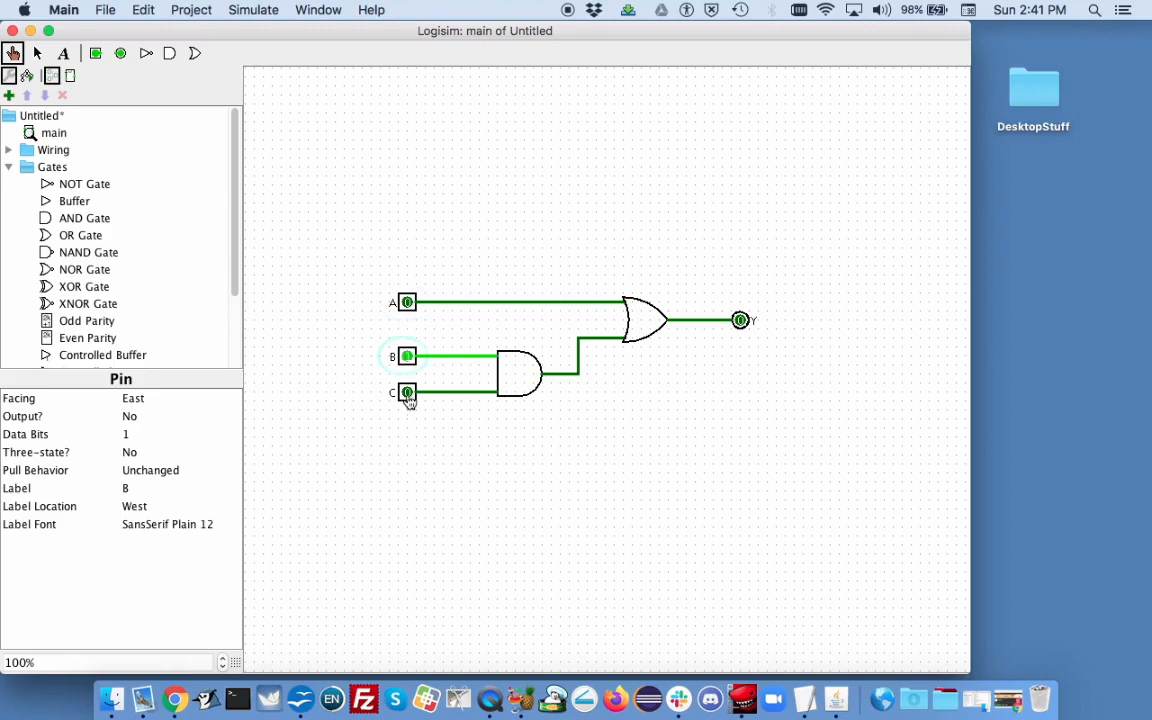
click(407, 395)
click(408, 395)
click(407, 310)
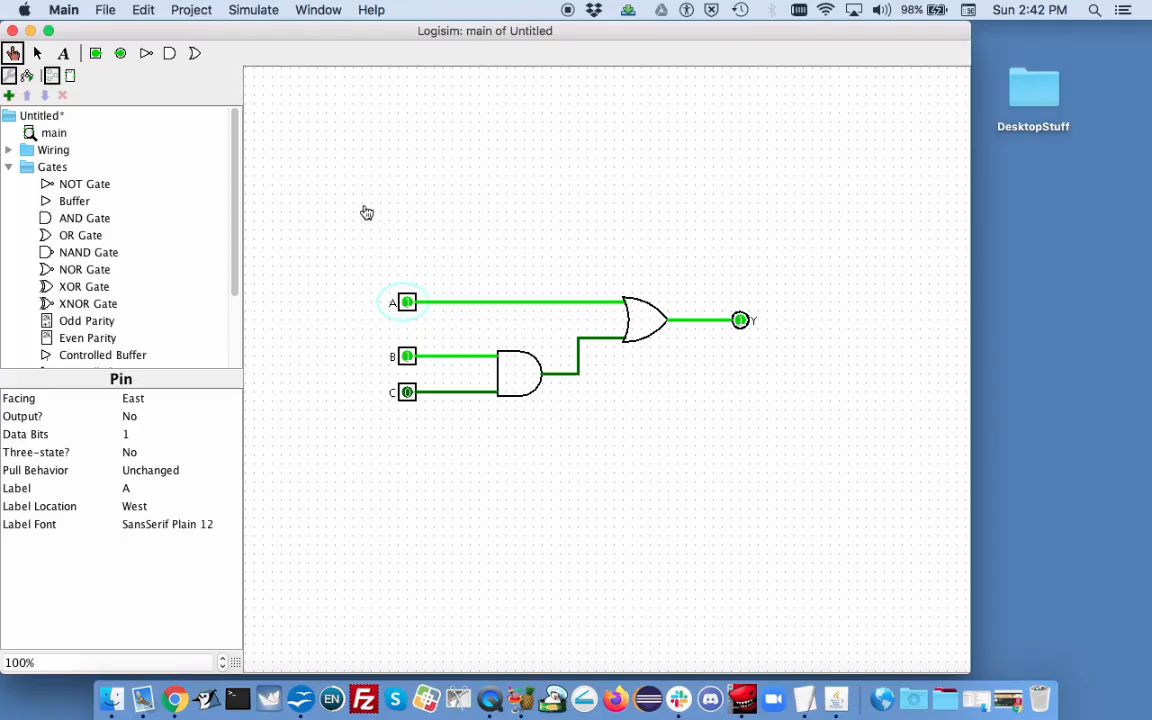
Step: Open the Library Reference documentation and view the page for the Constant component
click(368, 12)
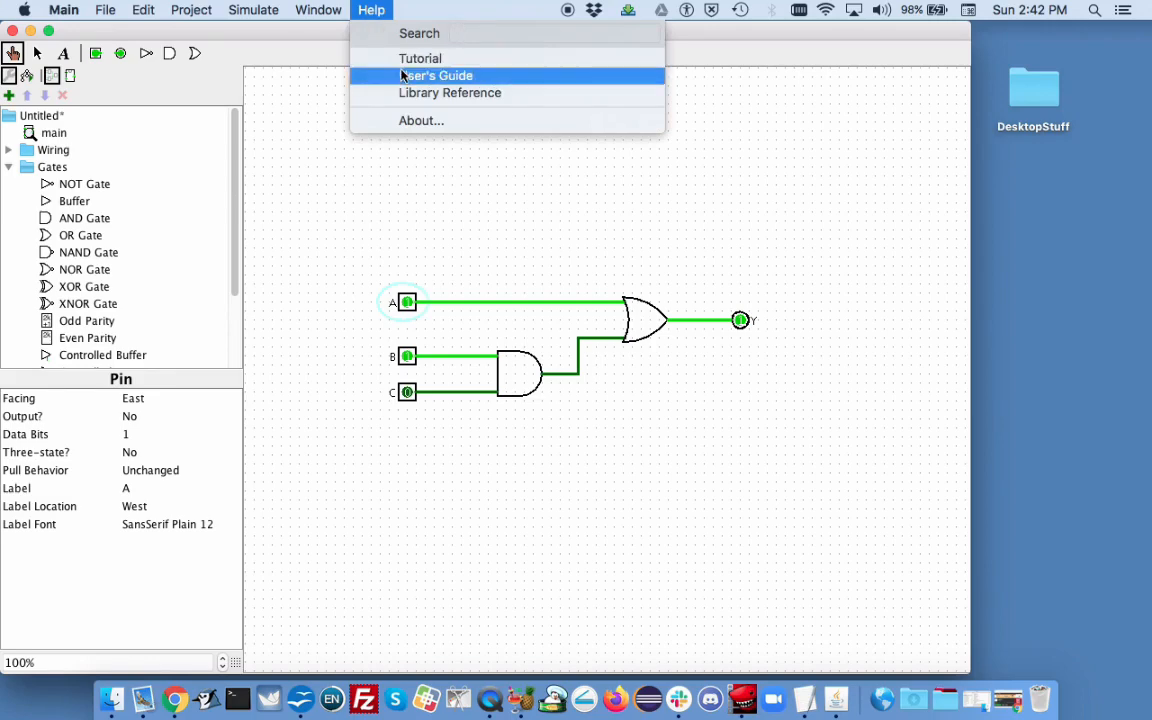
click(404, 95)
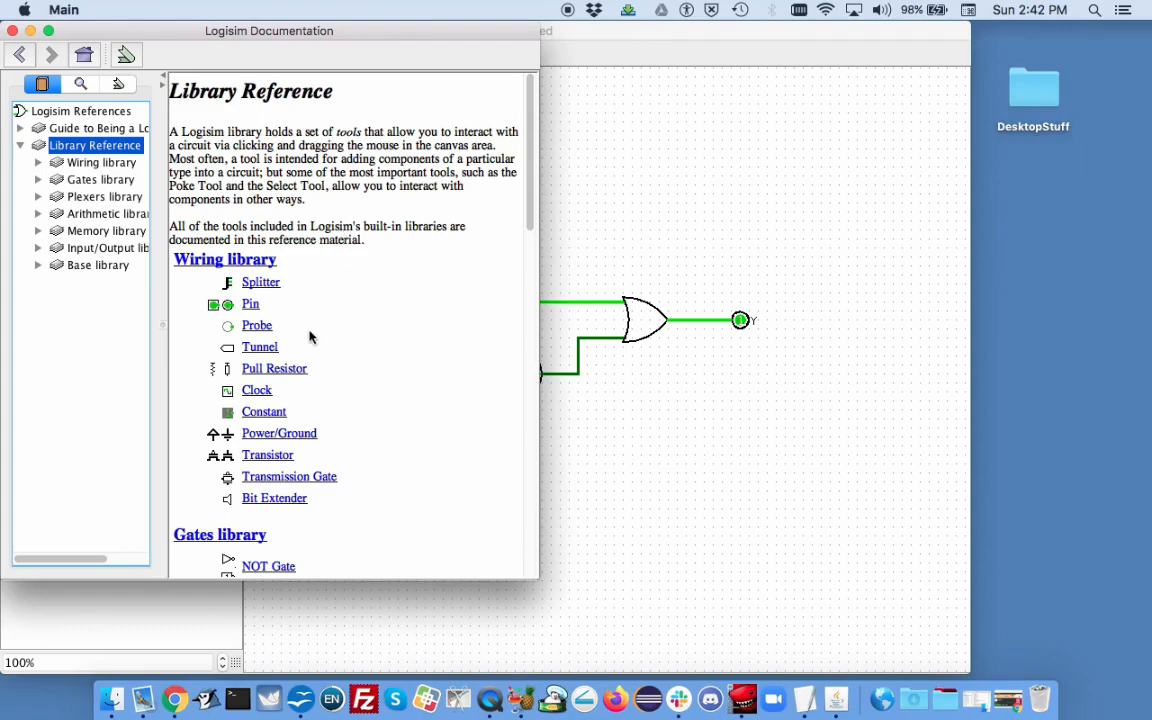
click(272, 411)
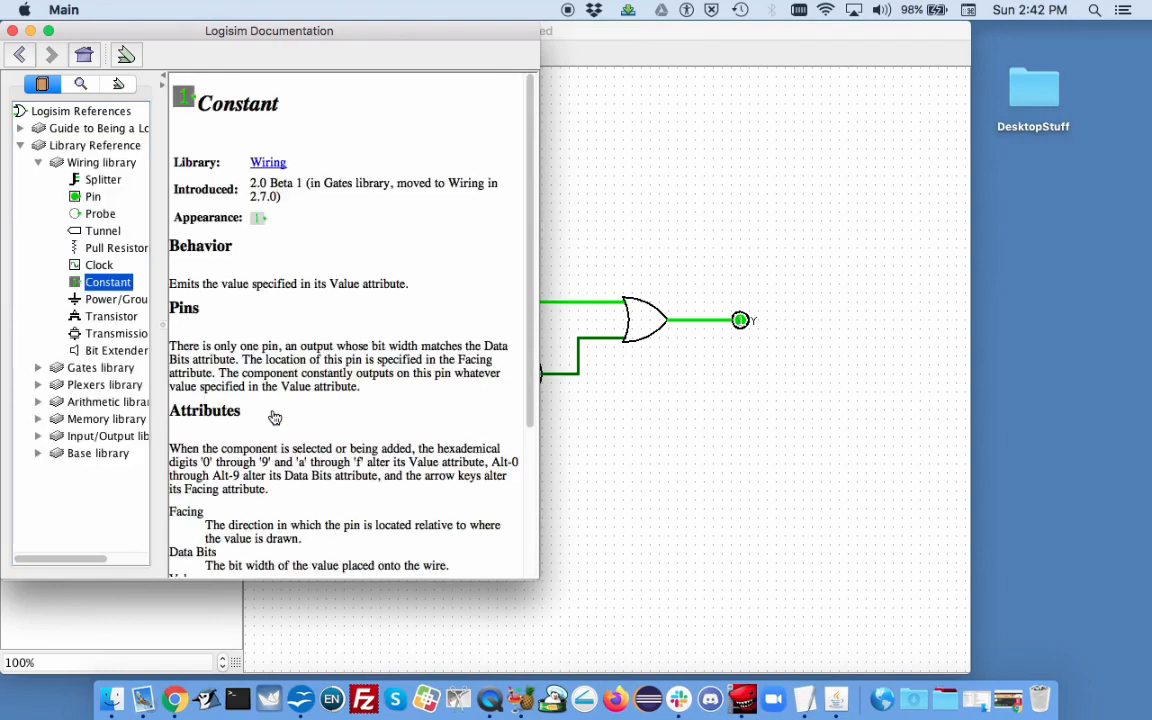